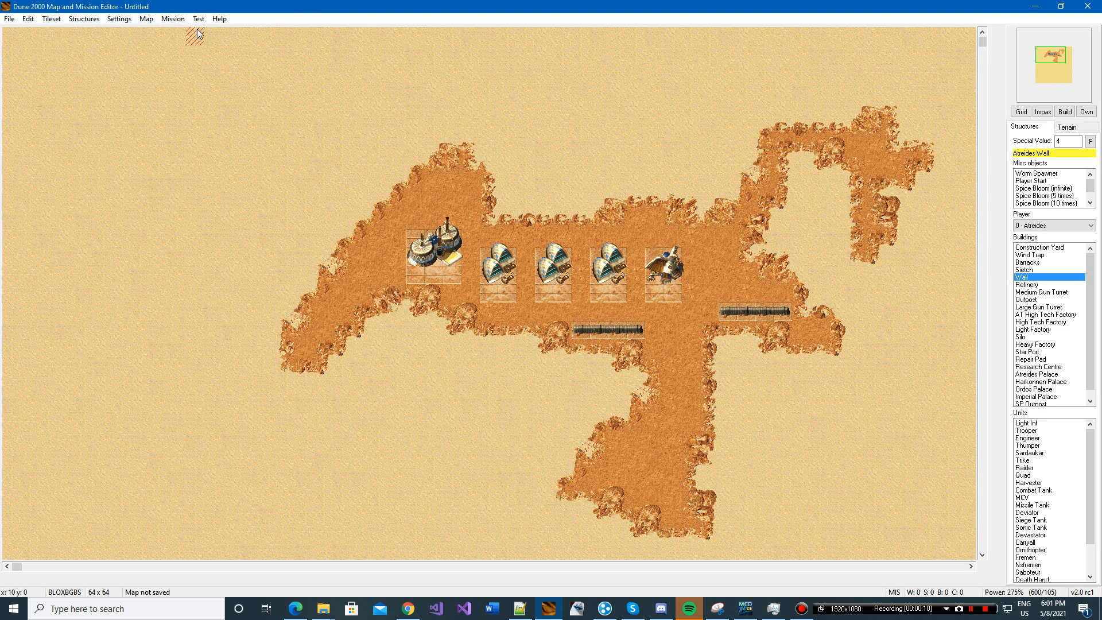
Open the mission settings for the untitled map
{"action": "left_click", "coordinate": [172, 19]}
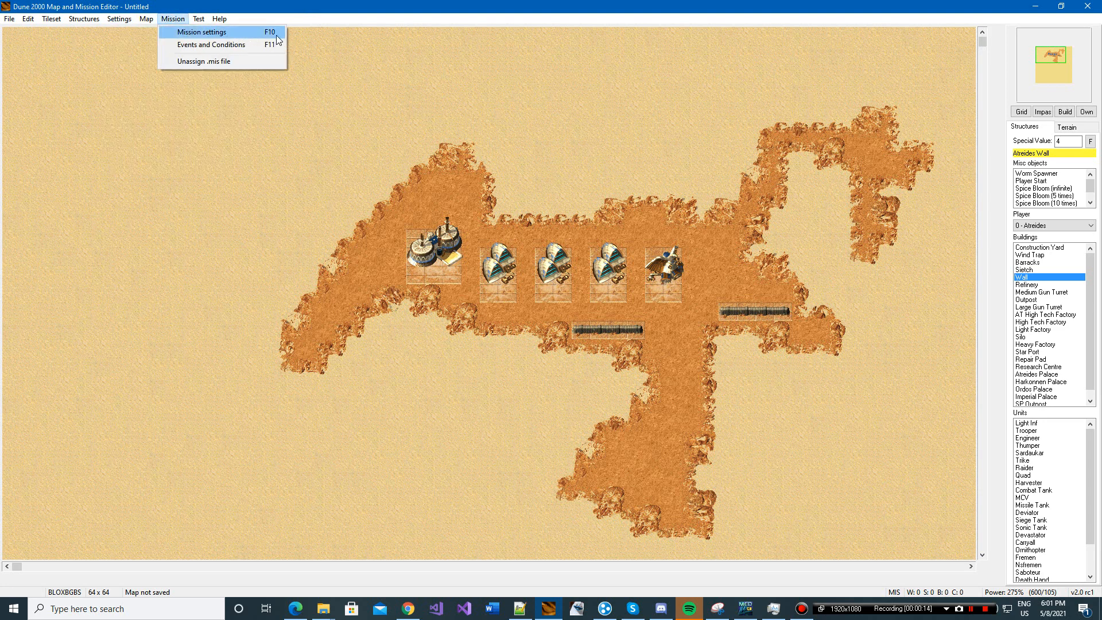
{"action": "left_click", "coordinate": [274, 34]}
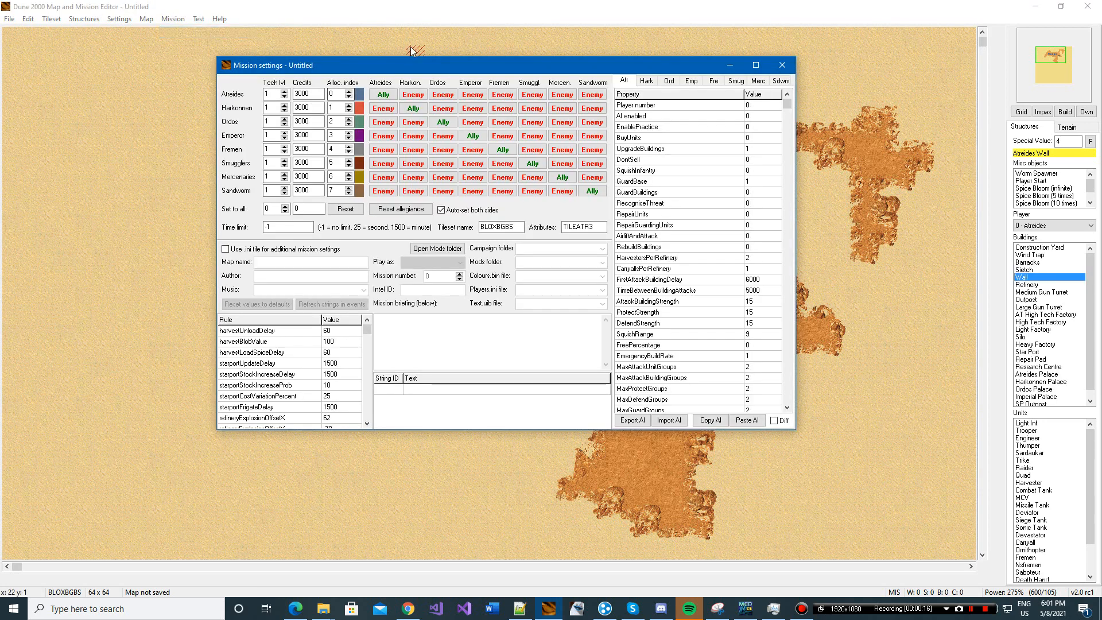
{"action": "left_click_drag", "start_coordinate": [412, 76], "coordinate": [443, 96]}
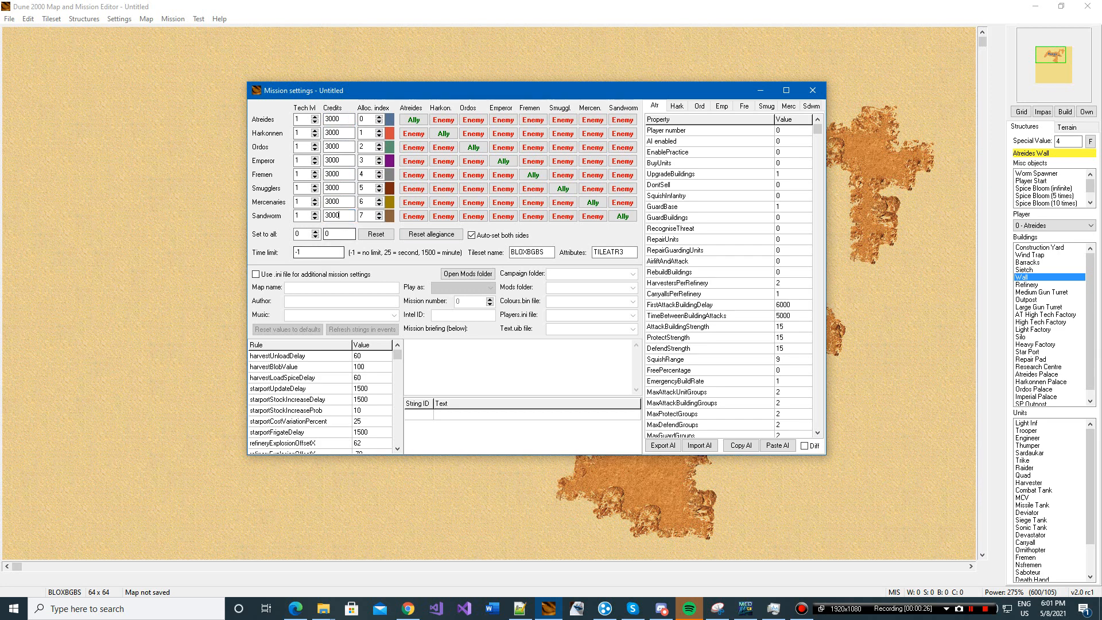
Apply tech level 7 and 8000 credits to all factions at once
{"action": "left_click", "coordinate": [303, 234]}
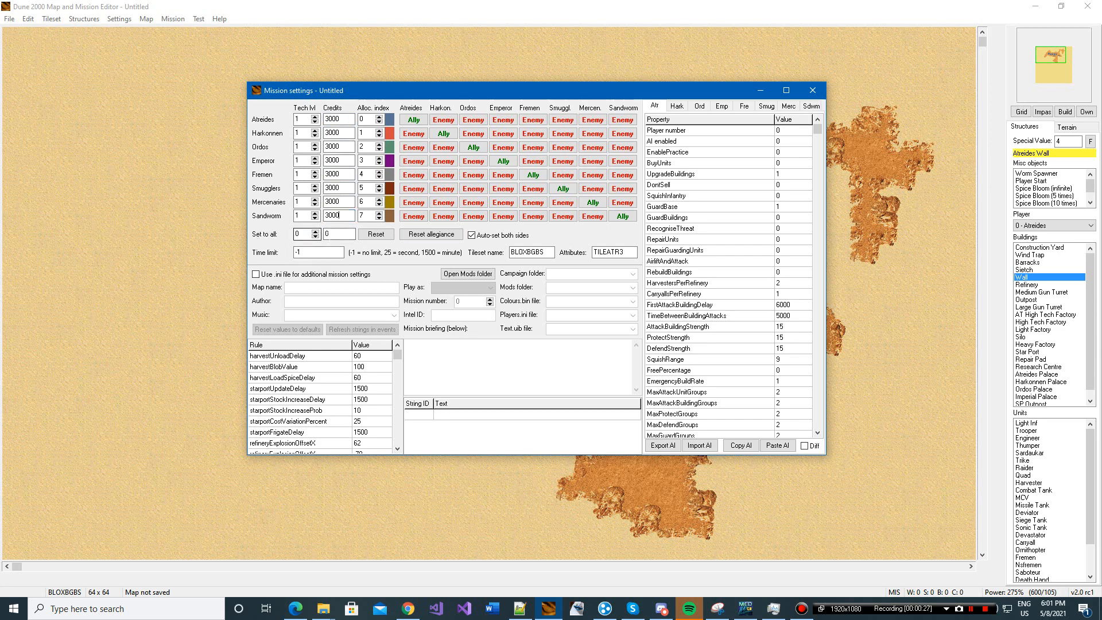
{"action": "double_click", "coordinate": [326, 234]}
{"action": "type", "text": "8000"}
{"action": "left_click", "coordinate": [298, 234]}
{"action": "double_click", "coordinate": [299, 234]}
{"action": "left_click", "coordinate": [376, 235]}
{"action": "left_click", "coordinate": [474, 175]}
{"action": "left_click", "coordinate": [368, 234]}
{"action": "left_click", "coordinate": [474, 175]}
{"action": "left_click_drag", "start_coordinate": [443, 91], "coordinate": [400, 90]}
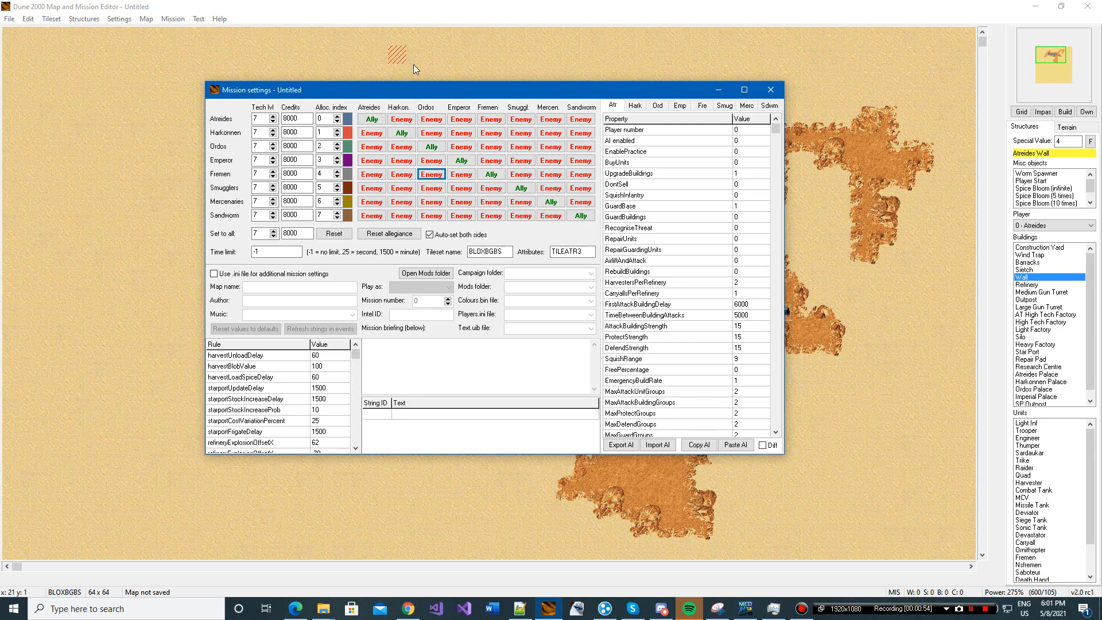
{"action": "left_click_drag", "start_coordinate": [480, 90], "coordinate": [450, 84]}
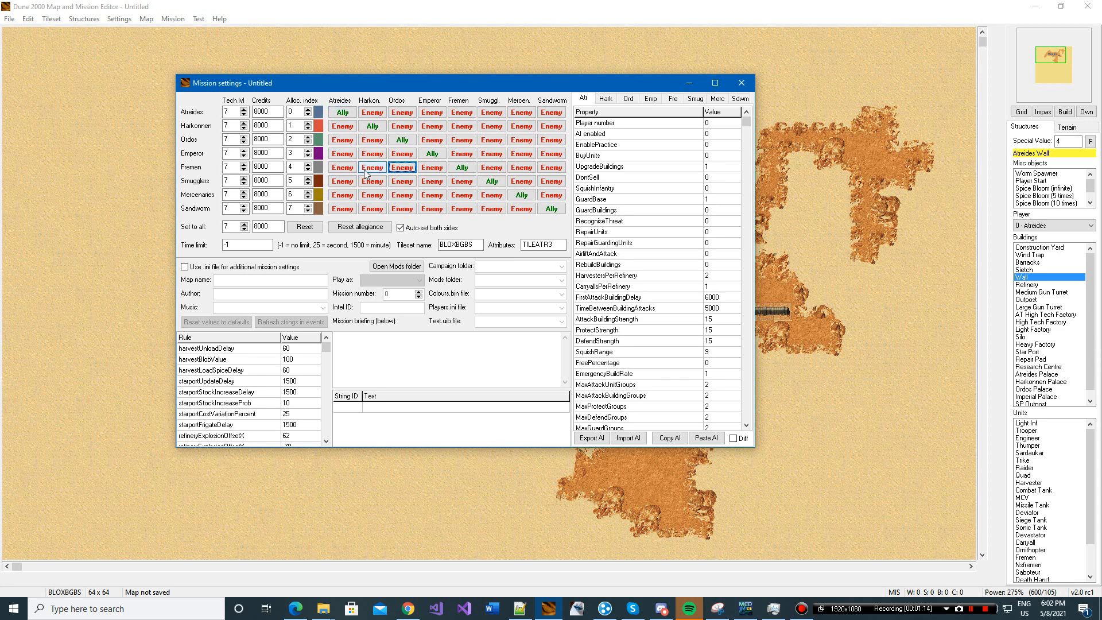
Try mutual and one-sided Atreides–Fremen allegiances with automatic setting of both sides on and off, and return the pair to Enemy
{"action": "left_click", "coordinate": [457, 118]}
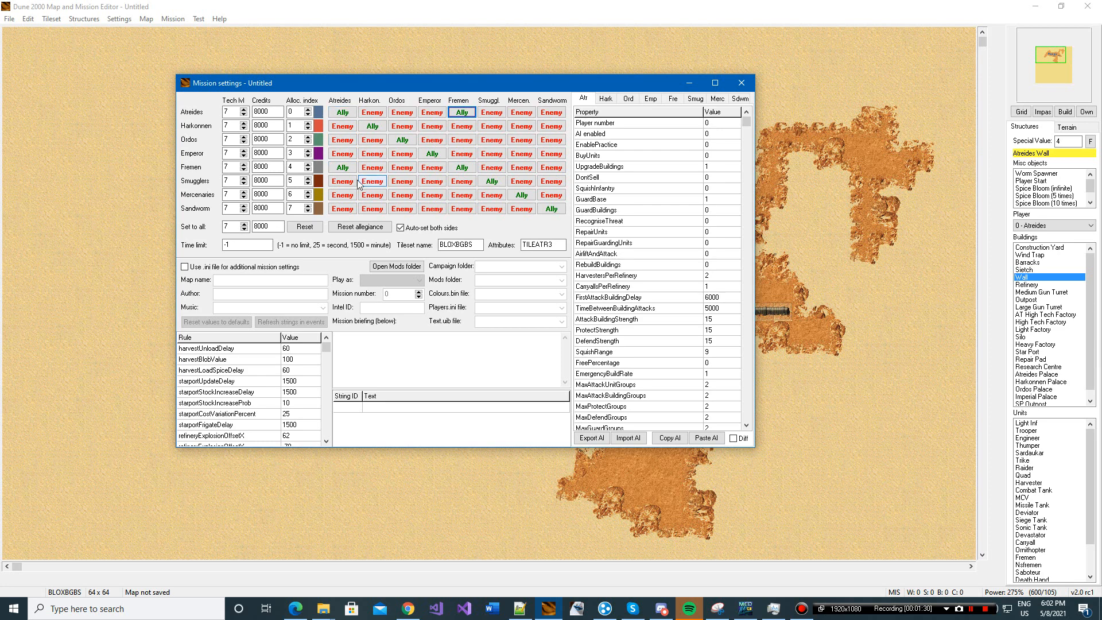
{"action": "left_click", "coordinate": [412, 228]}
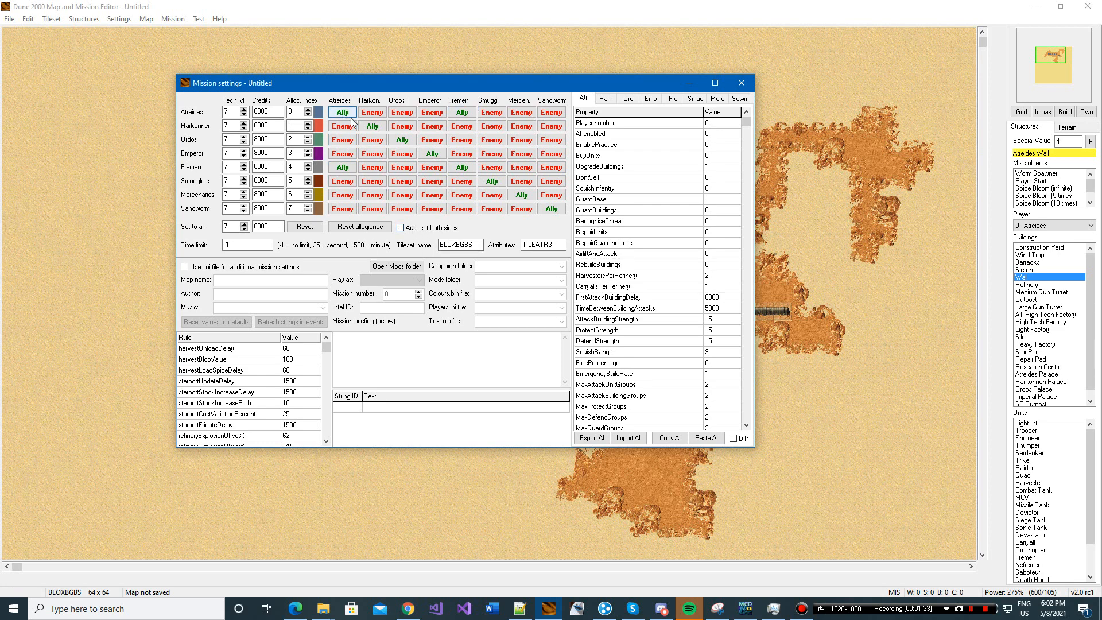
{"action": "left_click", "coordinate": [457, 113]}
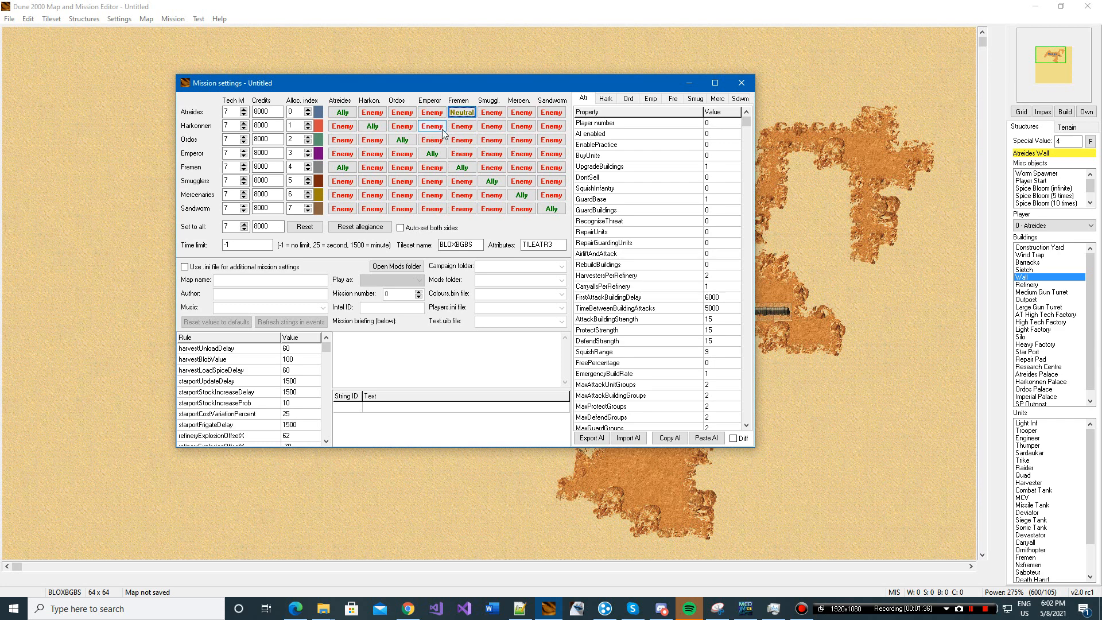
{"action": "left_click", "coordinate": [457, 113]}
{"action": "left_click", "coordinate": [422, 229]}
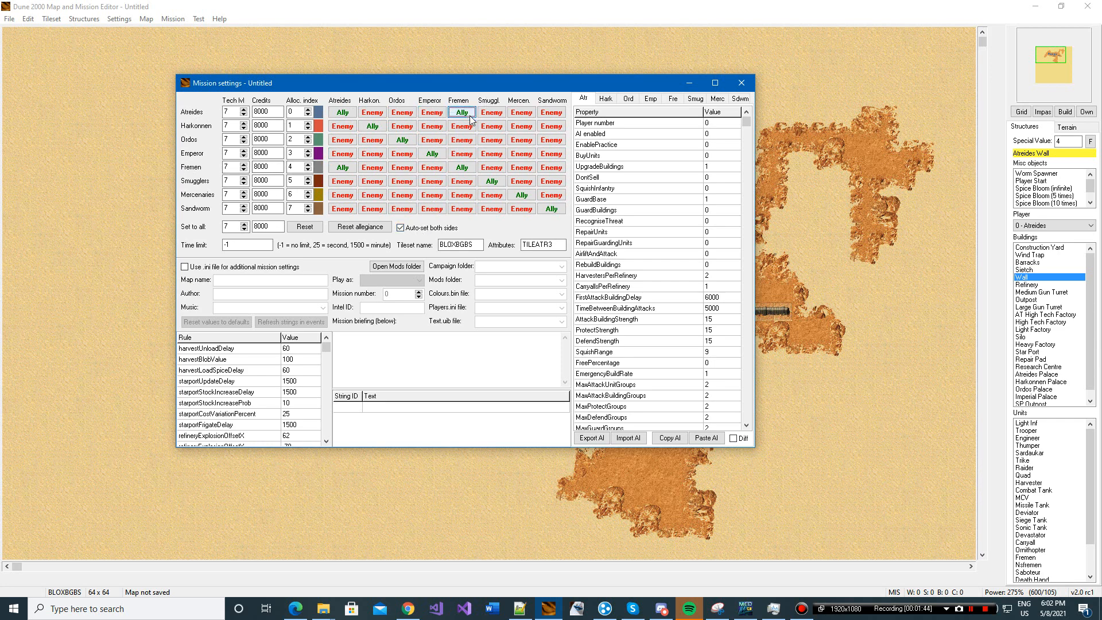
{"action": "left_click", "coordinate": [467, 116]}
{"action": "left_click", "coordinate": [466, 116]}
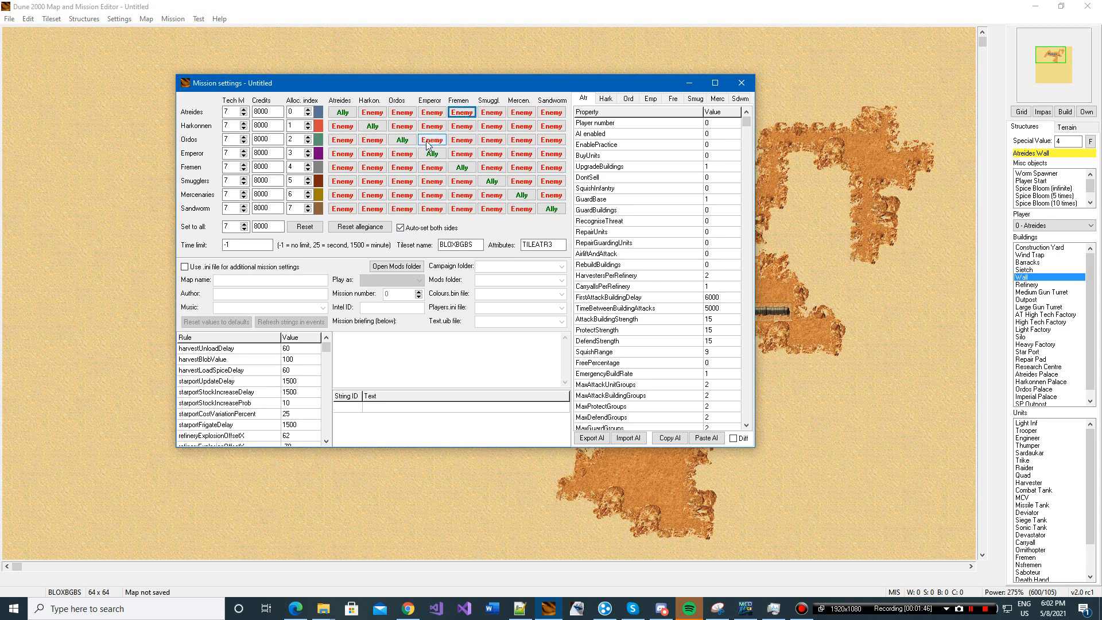
Make Atreides and Smugglers neutral towards each other
{"action": "left_click", "coordinate": [494, 113]}
{"action": "left_click", "coordinate": [497, 113]}
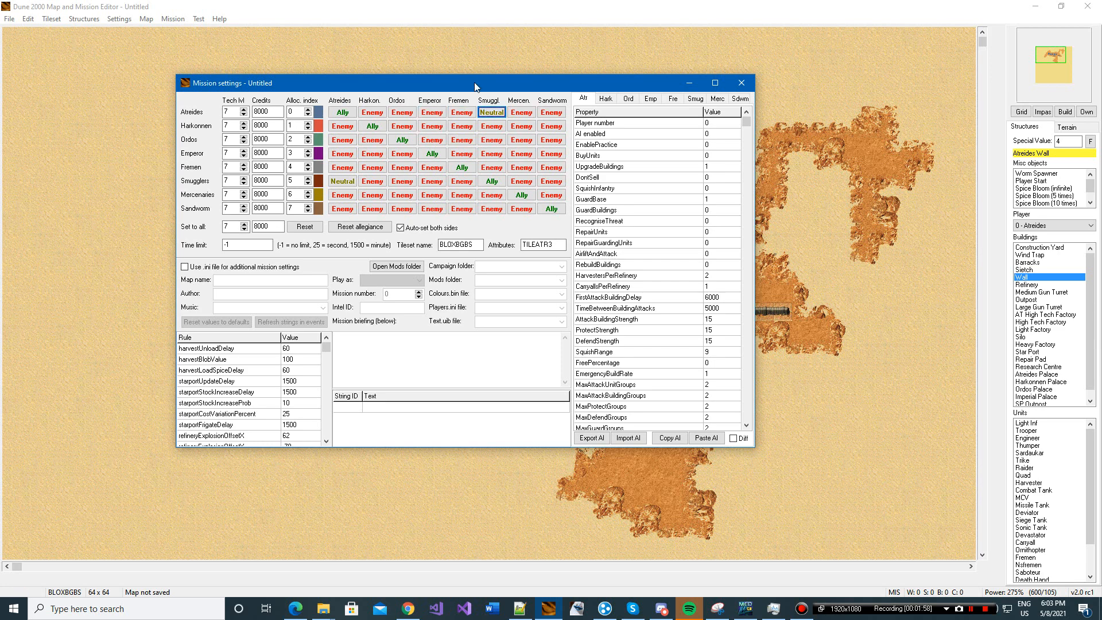
{"action": "left_click_drag", "start_coordinate": [484, 90], "coordinate": [461, 79]}
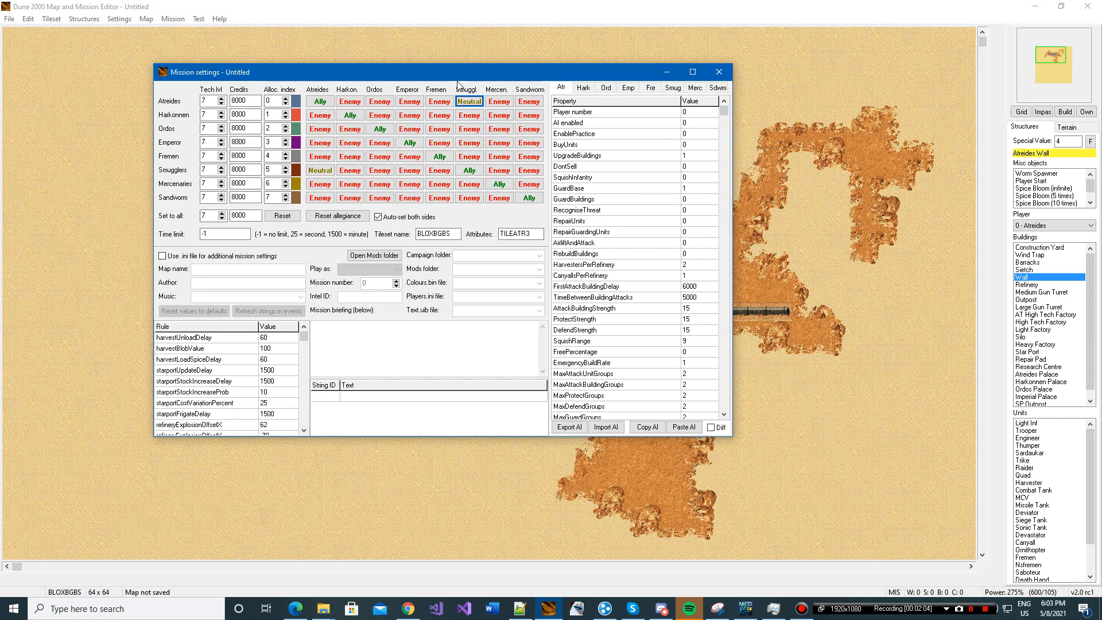
{"action": "left_click_drag", "start_coordinate": [474, 76], "coordinate": [531, 93]}
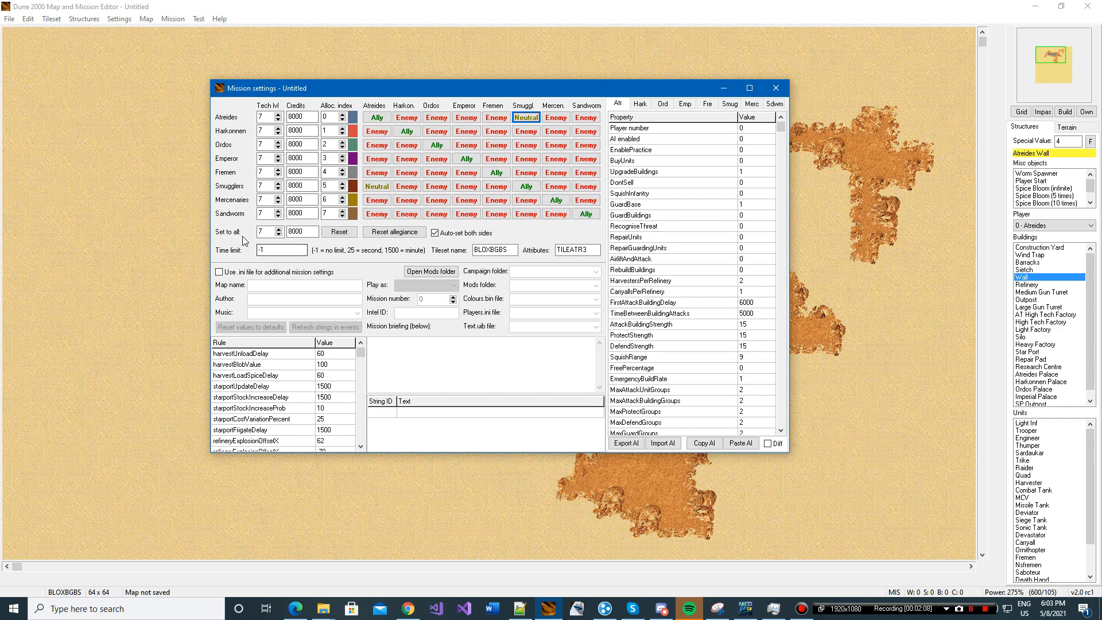
Try a different mission time limit and restore it to -1 for no limit
{"action": "left_click", "coordinate": [272, 250]}
{"action": "left_click_drag", "start_coordinate": [547, 94], "coordinate": [610, 127]}
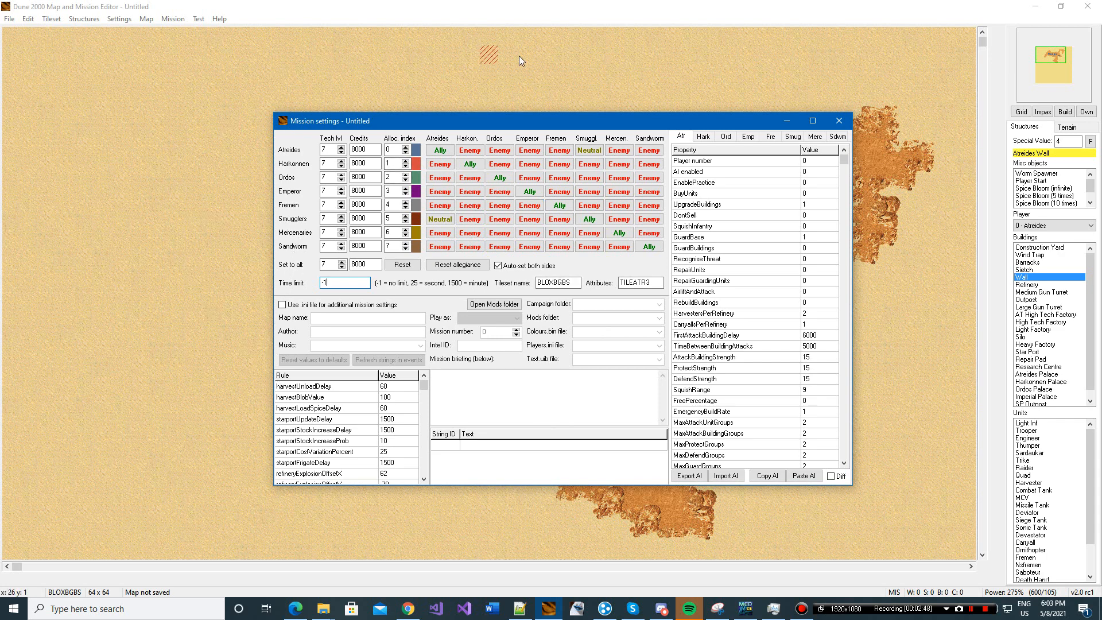
{"action": "left_click_drag", "start_coordinate": [561, 117], "coordinate": [502, 92]}
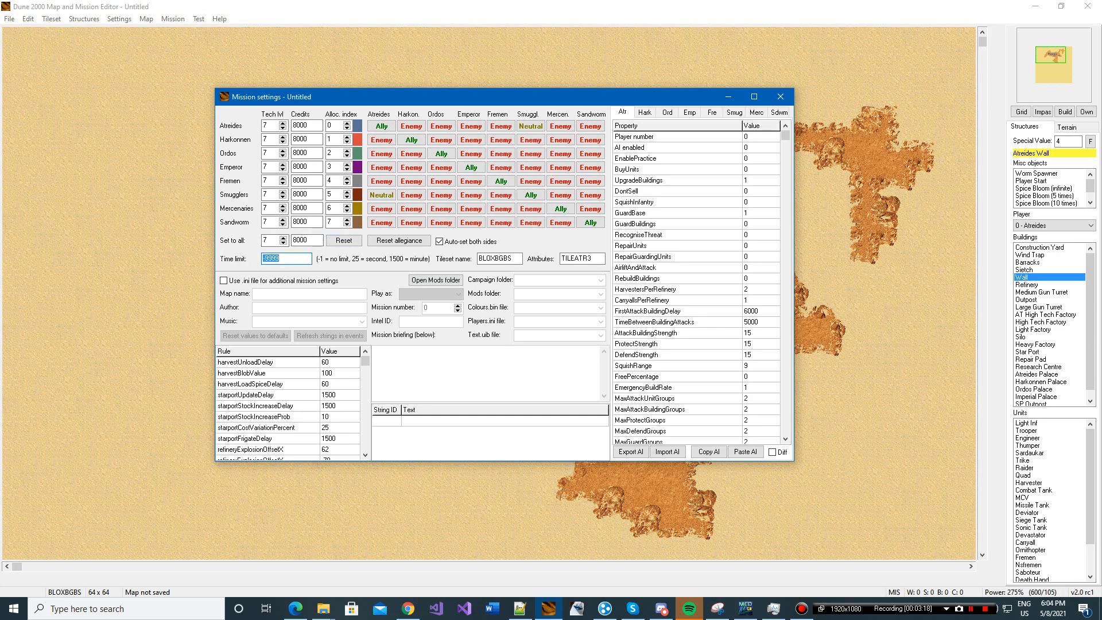
{"action": "type", "text": "-1"}
Examine the mission's tileset name and tileset attributes values
{"action": "double_click", "coordinate": [499, 257]}
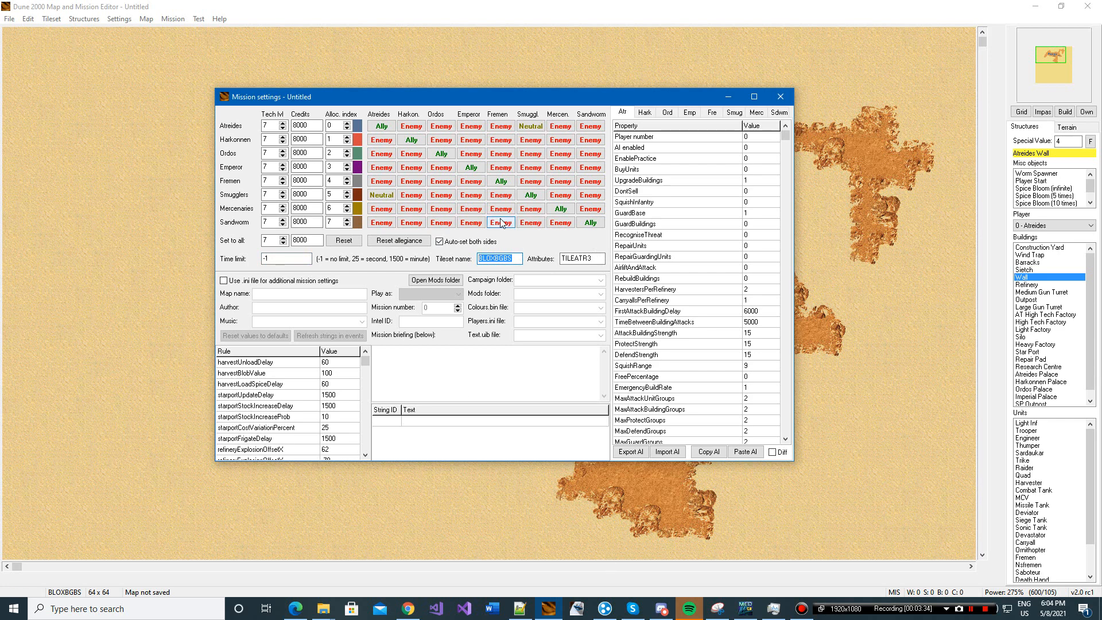
{"action": "left_click", "coordinate": [513, 259]}
{"action": "left_click", "coordinate": [596, 259]}
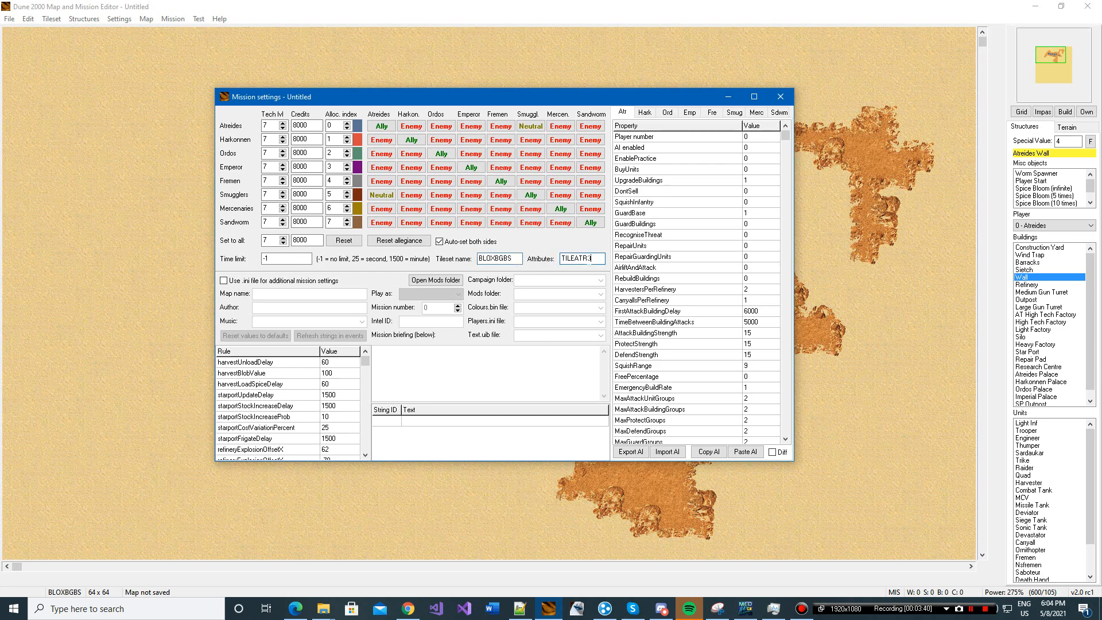
{"action": "double_click", "coordinate": [590, 261]}
{"action": "left_click", "coordinate": [590, 261]}
{"action": "left_click_drag", "start_coordinate": [578, 106], "coordinate": [584, 116]}
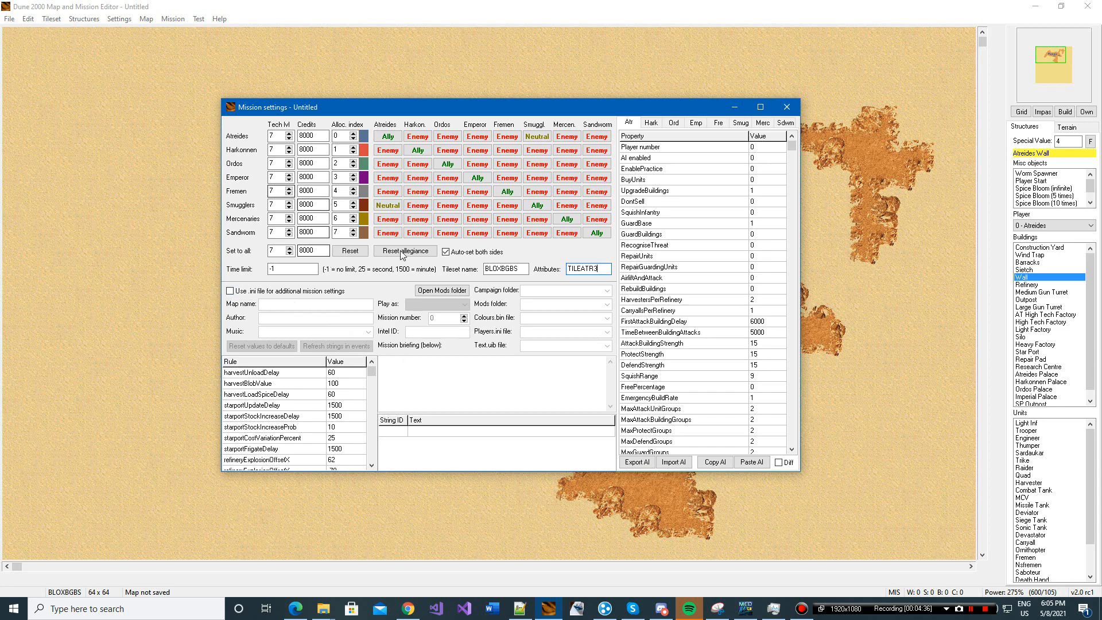
Enable the .ini file for additional mission settings and choose ATREGAIN.AUD as the music
{"action": "left_click", "coordinate": [236, 294]}
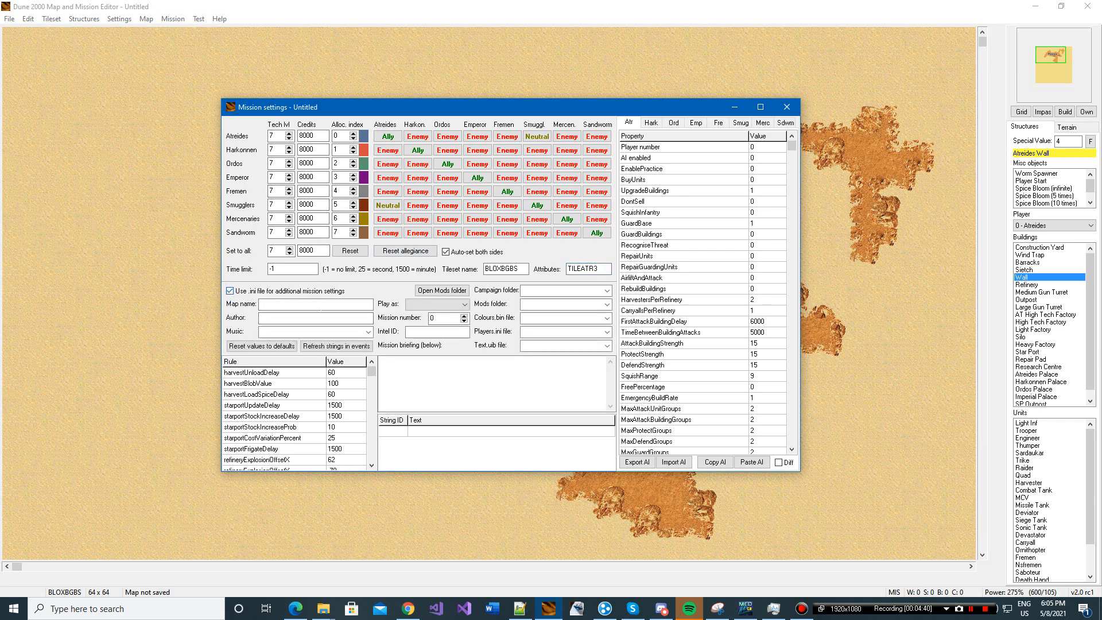
{"action": "left_click", "coordinate": [276, 318]}
{"action": "left_click", "coordinate": [368, 332]}
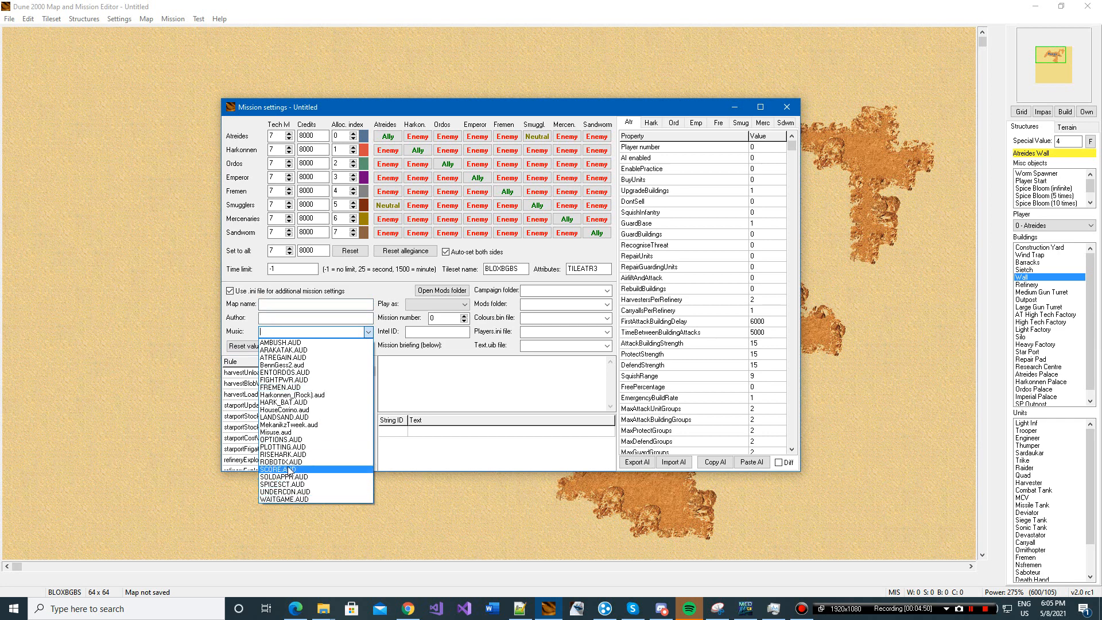
{"action": "left_click", "coordinate": [296, 358]}
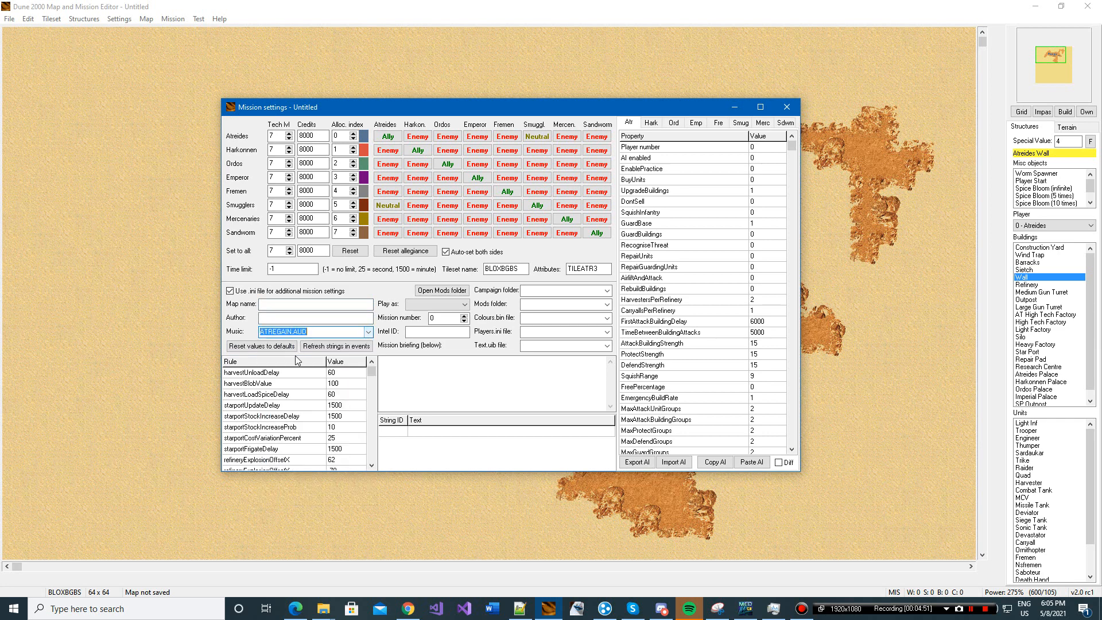
Name the map Test and enter the author's name
{"action": "left_click", "coordinate": [335, 305]}
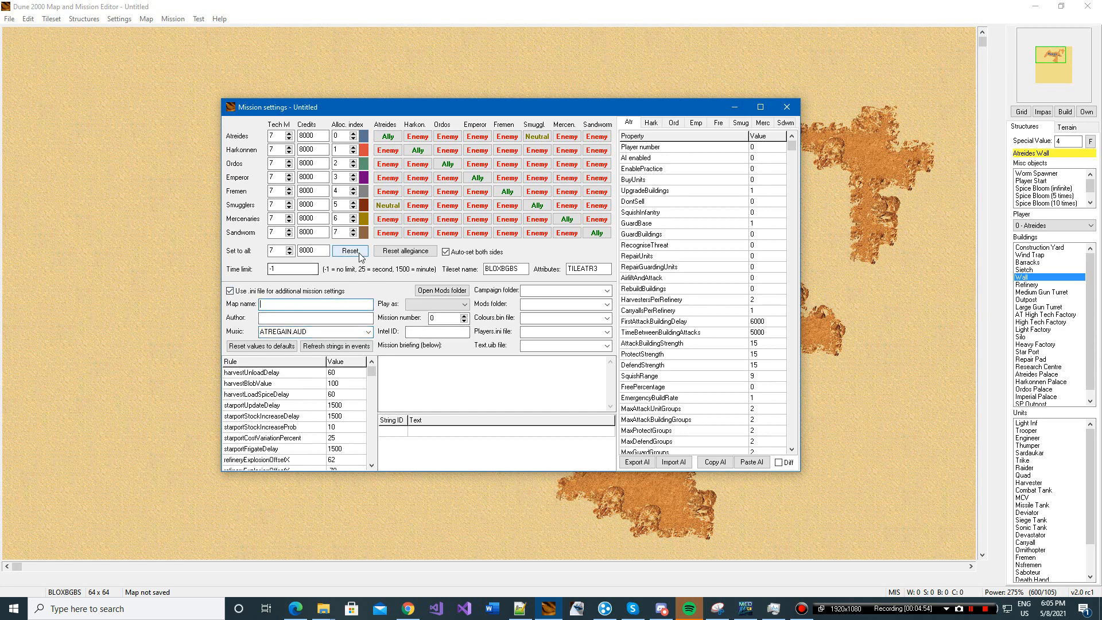
{"action": "type", "text": "Tets"}
{"action": "key", "text": "BackSpace"}
{"action": "key", "text": "BackSpace"}
{"action": "type", "text": "st"}
{"action": "left_click", "coordinate": [284, 317]}
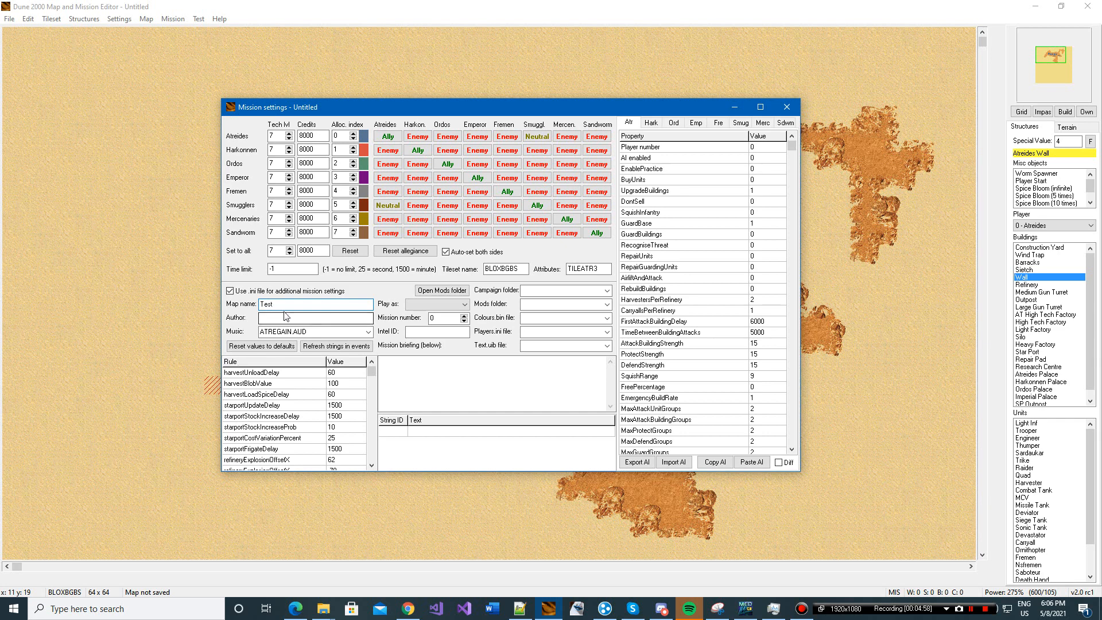
{"action": "type", "text": "Feda"}
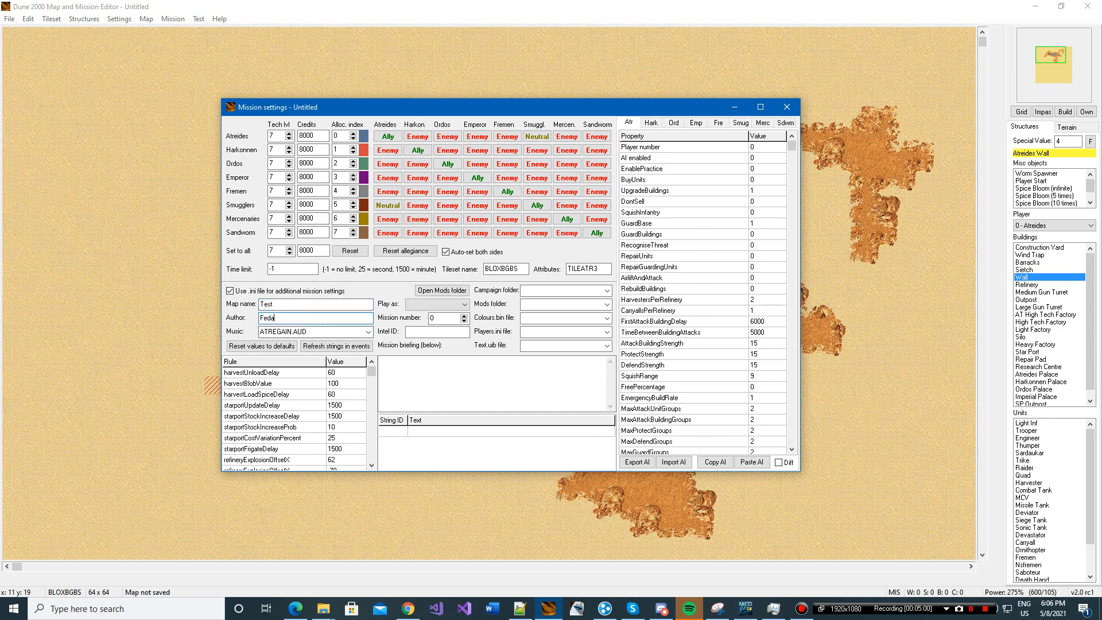
Set the side the mission is played as to 0 - Atreides
{"action": "left_click", "coordinate": [448, 306]}
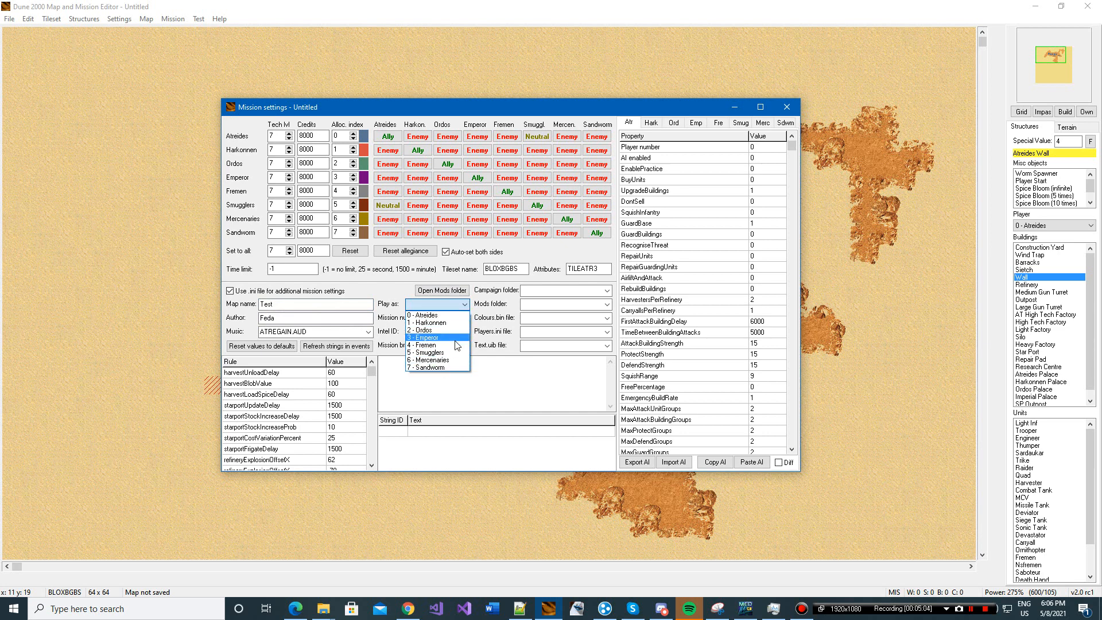
{"action": "left_click", "coordinate": [433, 367]}
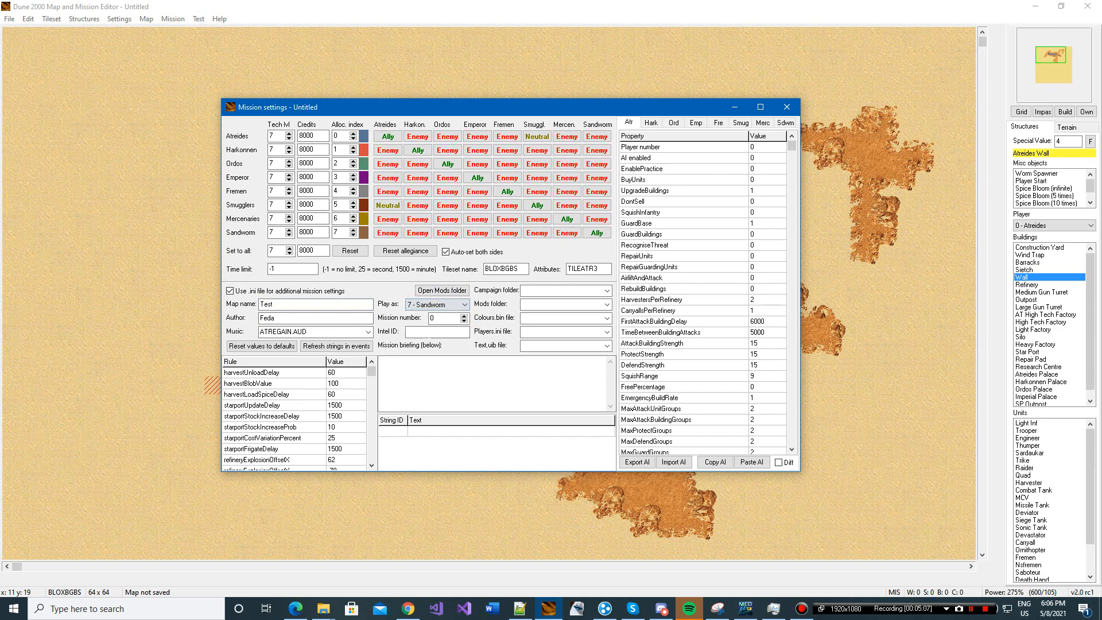
{"action": "left_click", "coordinate": [450, 304]}
{"action": "left_click", "coordinate": [449, 304]}
{"action": "left_click", "coordinate": [449, 305]}
{"action": "left_click", "coordinate": [450, 304]}
{"action": "left_click", "coordinate": [425, 305]}
{"action": "left_click", "coordinate": [425, 307]}
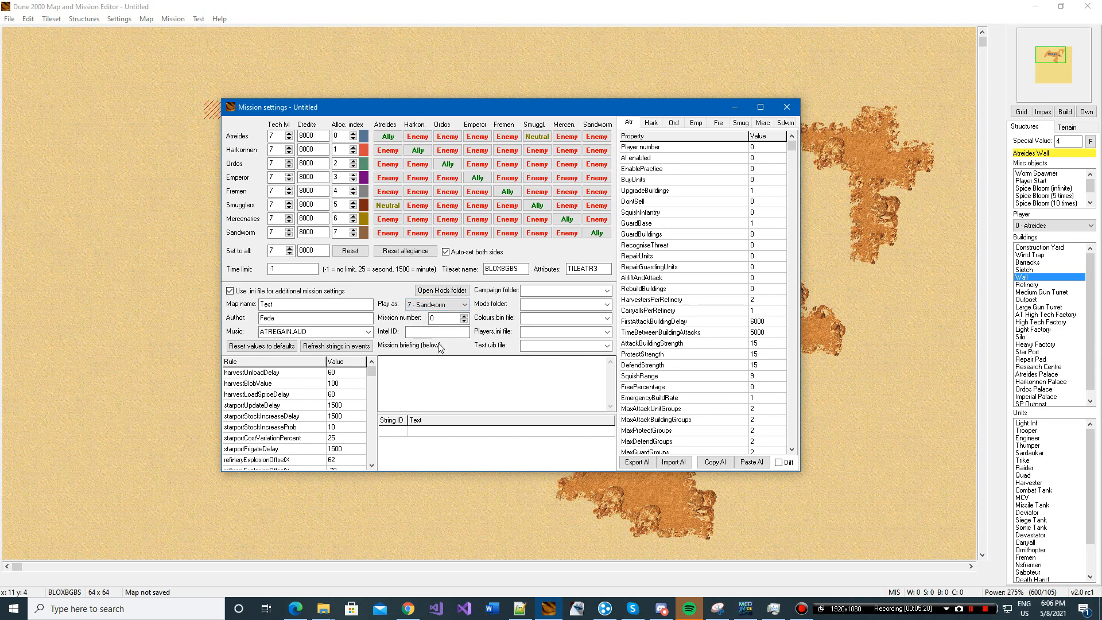
{"action": "left_click", "coordinate": [429, 308]}
{"action": "left_click", "coordinate": [431, 314]}
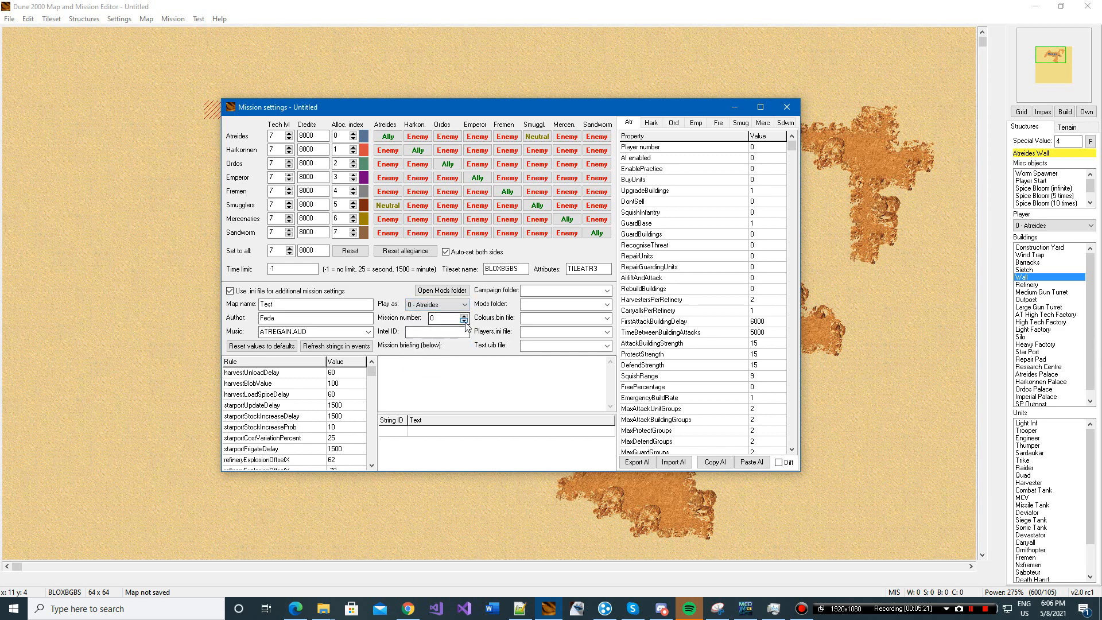
Set the mission number to 0 and activate the Intel ID field
{"action": "double_click", "coordinate": [433, 319]}
{"action": "type", "text": "0"}
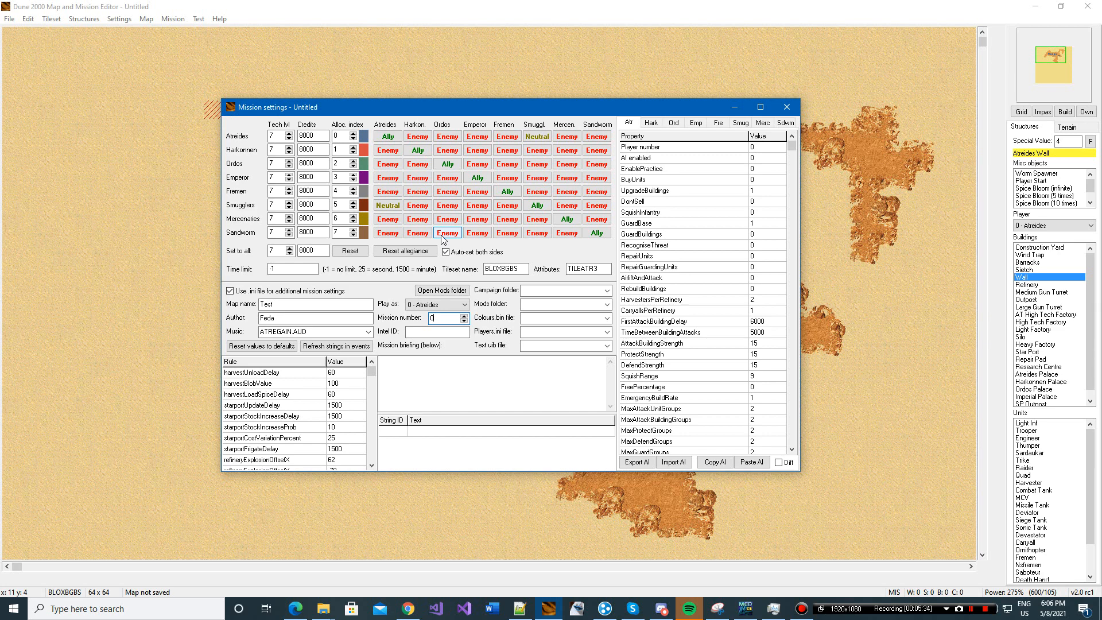
{"action": "left_click", "coordinate": [436, 332]}
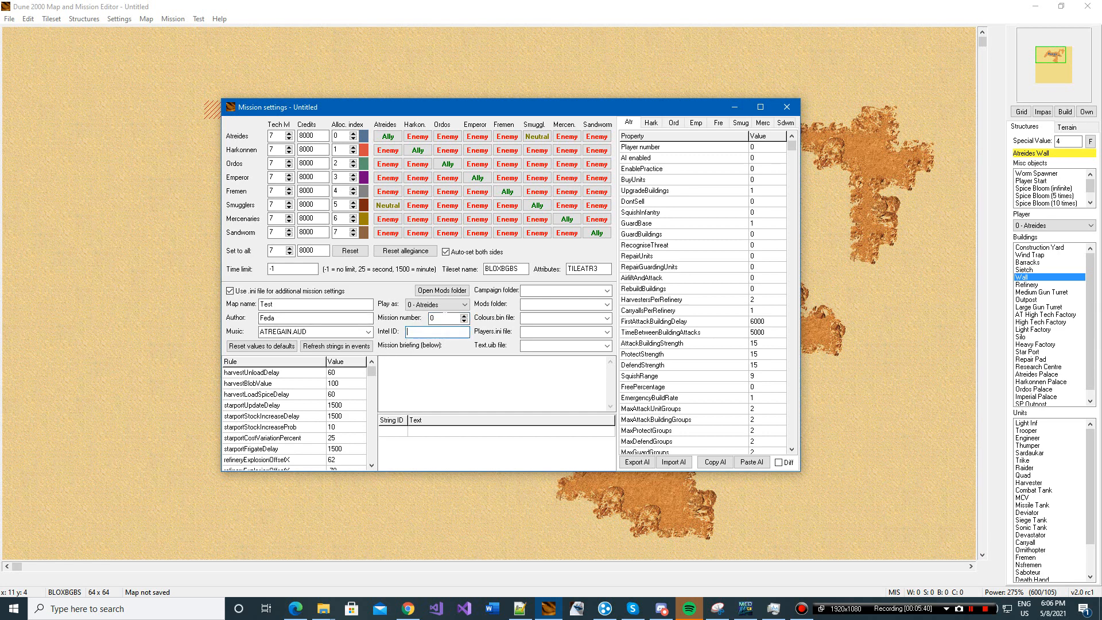
{"action": "key", "text": "shift+Tab"}
{"action": "left_click", "coordinate": [442, 332]}
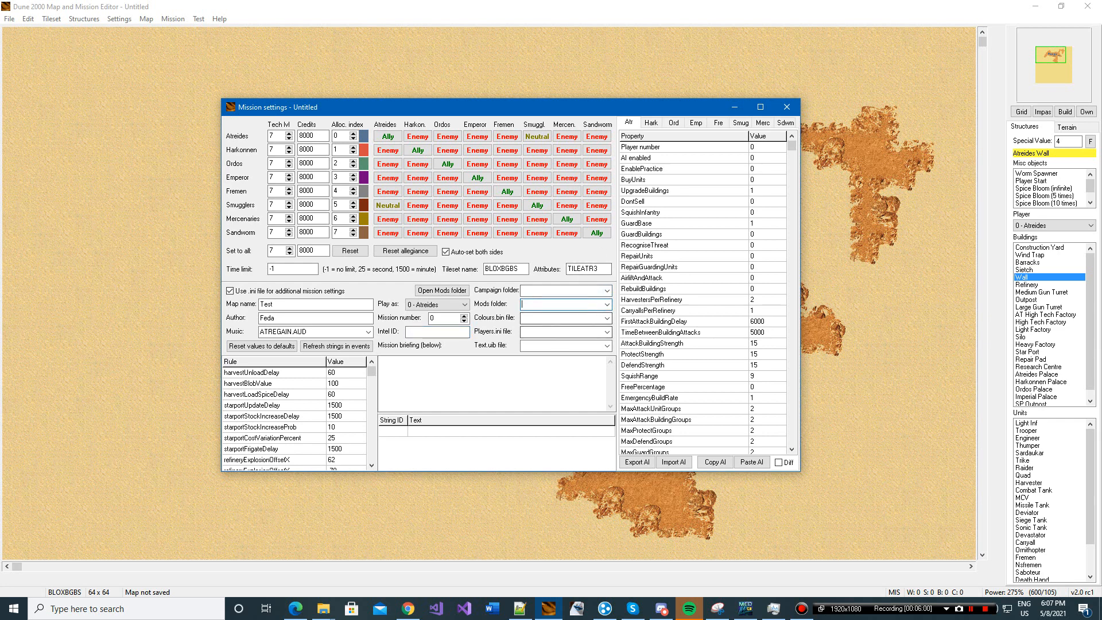
Set the campaign folder to WarOfTheLandsraad and the mods folder to WOL_A
{"action": "left_click", "coordinate": [579, 321]}
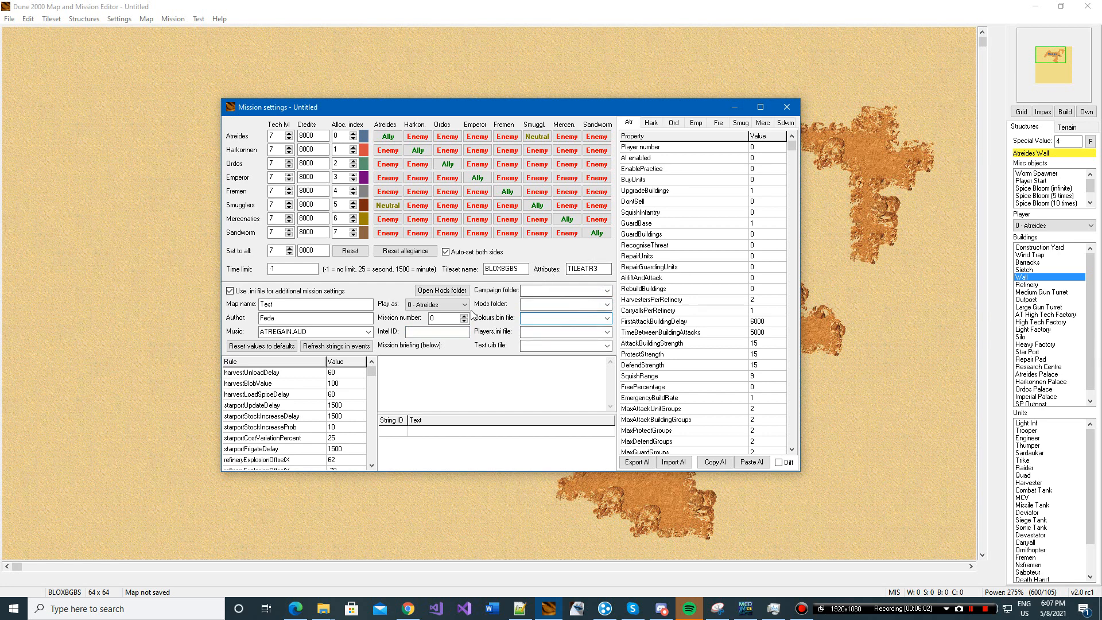
{"action": "left_click", "coordinate": [563, 290]}
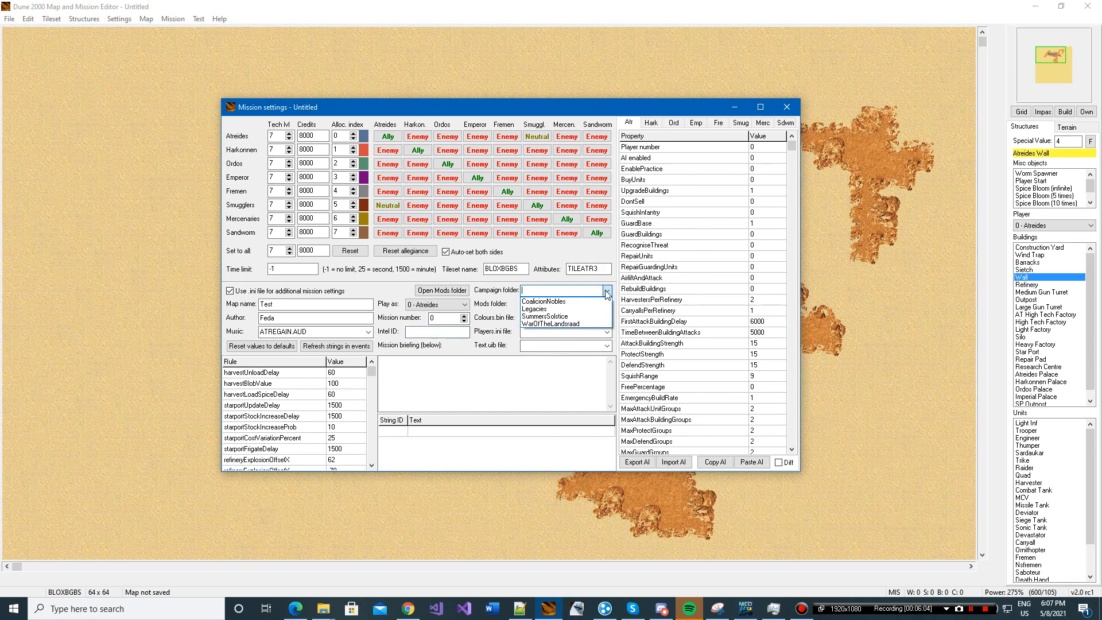
{"action": "left_click", "coordinate": [569, 324]}
{"action": "left_click", "coordinate": [566, 304]}
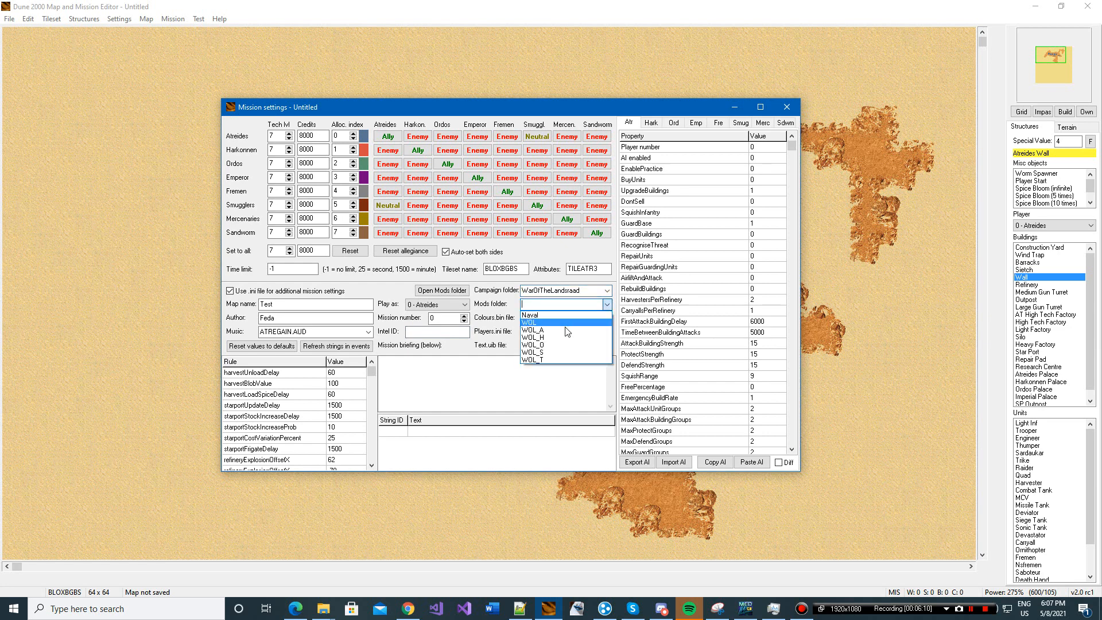
{"action": "left_click", "coordinate": [563, 330]}
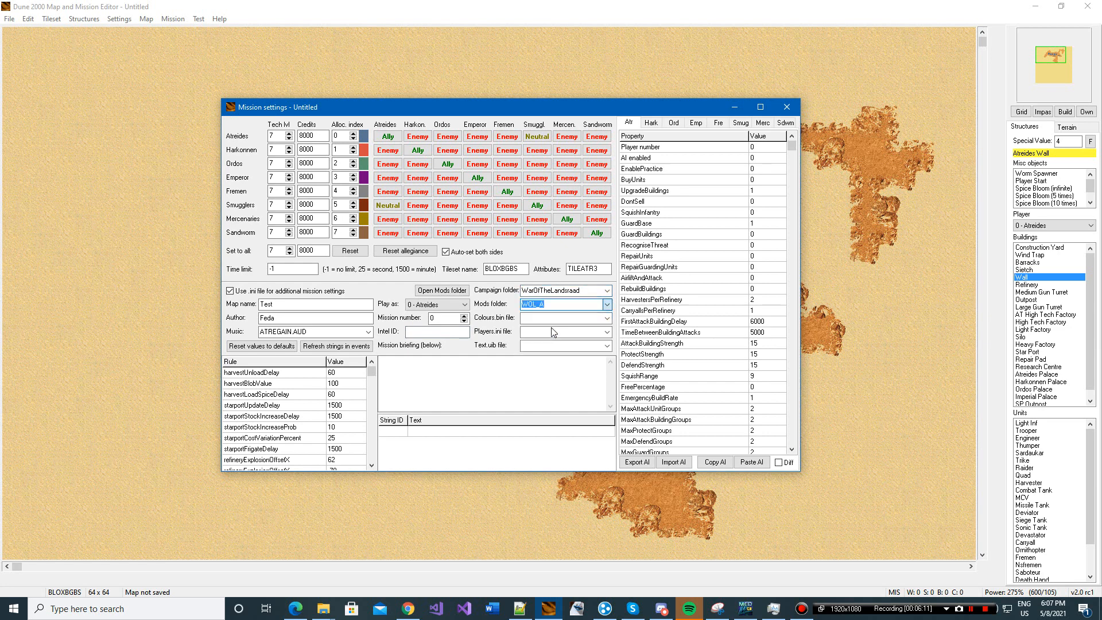
Try colours_H14.BIN as the side colours file, and switch the choice to colours_O10.bin
{"action": "left_click", "coordinate": [606, 319]}
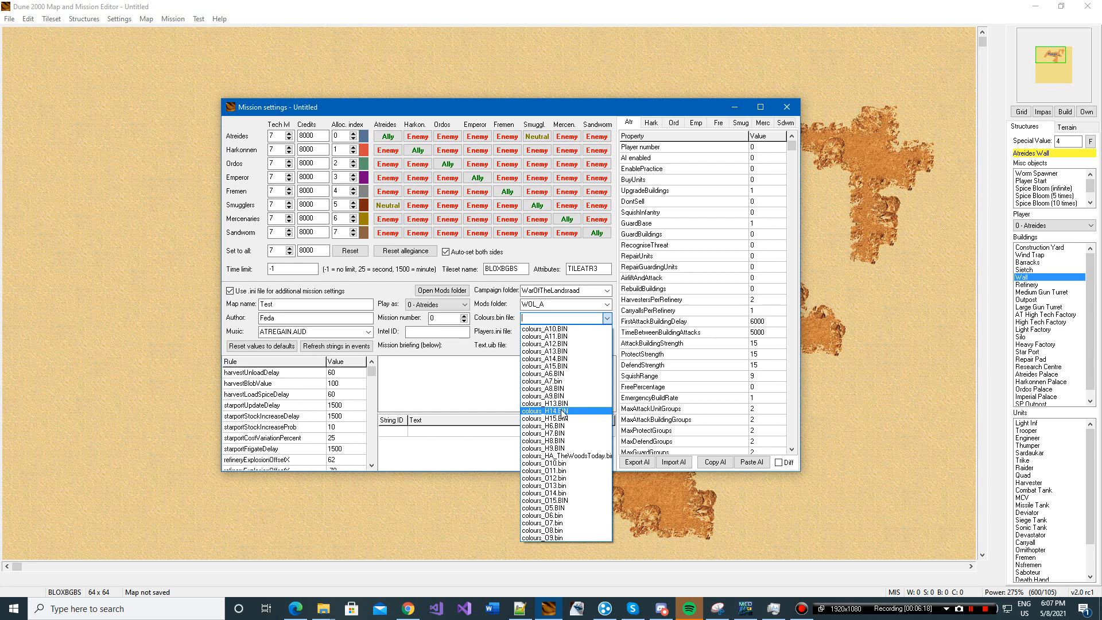
{"action": "left_click", "coordinate": [564, 412]}
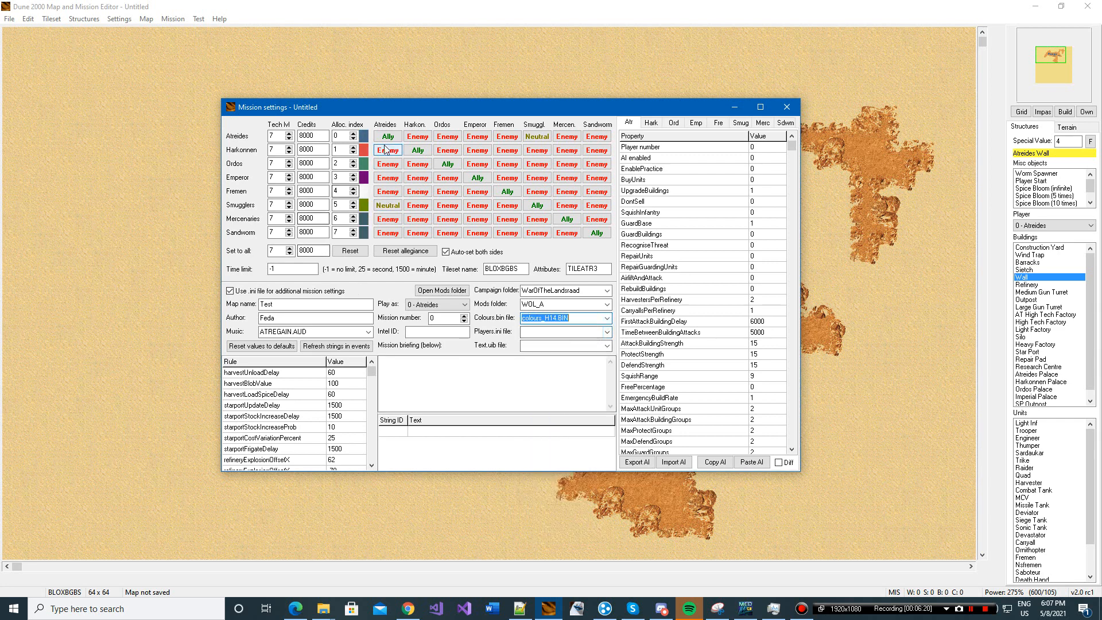
{"action": "left_click", "coordinate": [610, 320]}
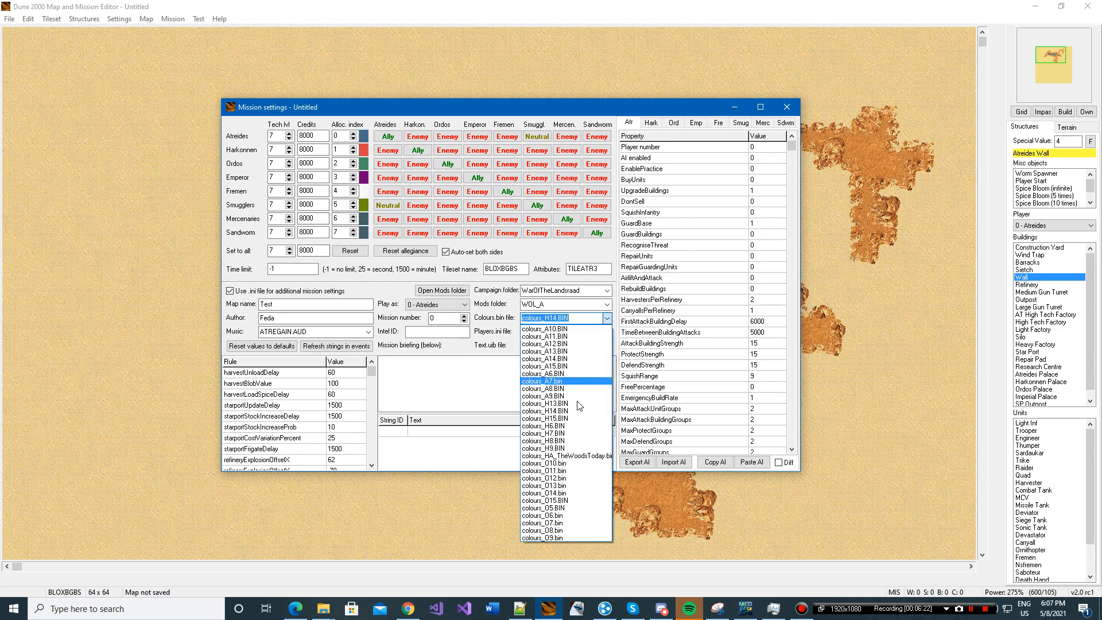
{"action": "left_click", "coordinate": [582, 468]}
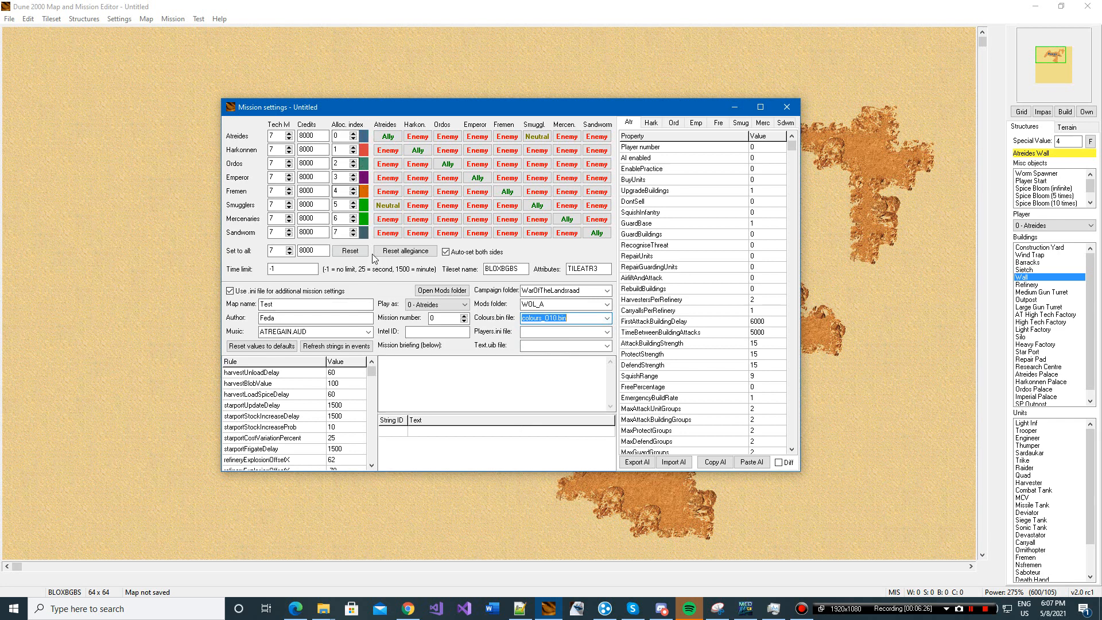
Look through the files available for Players.ini and Text.uib without choosing one
{"action": "left_click", "coordinate": [607, 332]}
{"action": "left_click", "coordinate": [607, 331]}
{"action": "left_click", "coordinate": [608, 331]}
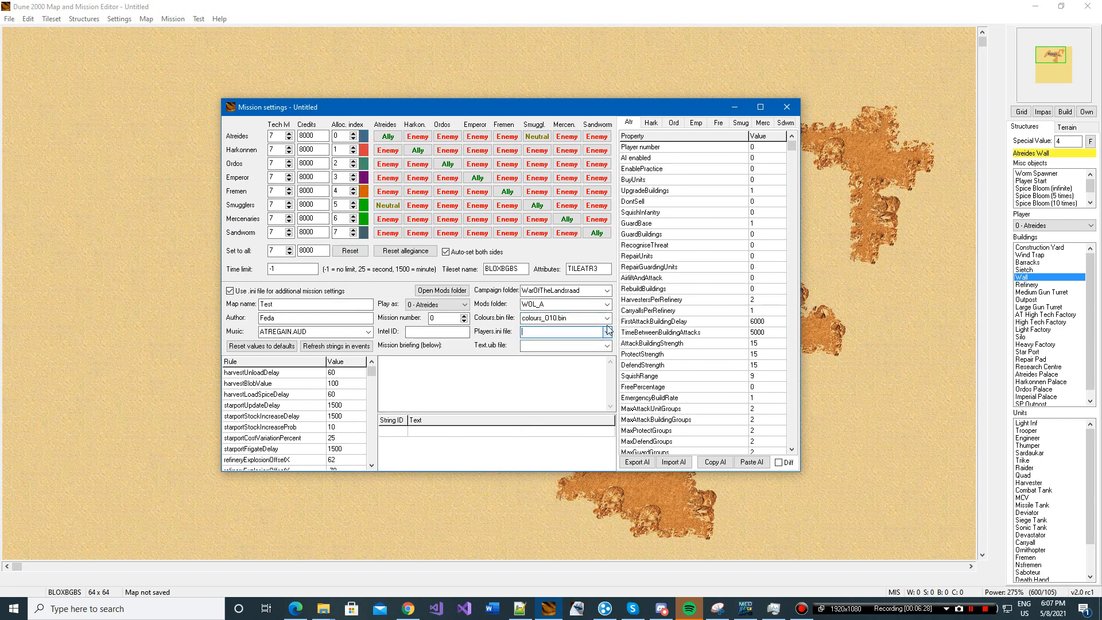
{"action": "left_click", "coordinate": [607, 330]}
{"action": "left_click", "coordinate": [607, 330]}
{"action": "left_click", "coordinate": [606, 346]}
{"action": "left_click_drag", "start_coordinate": [609, 374], "coordinate": [619, 505]}
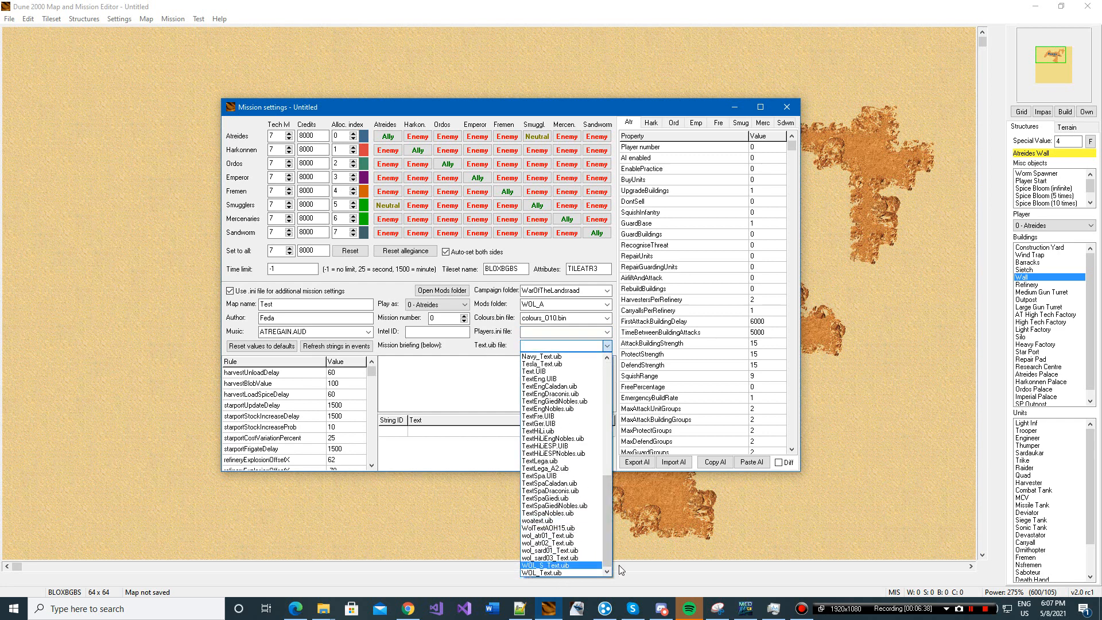
{"action": "left_click", "coordinate": [444, 357]}
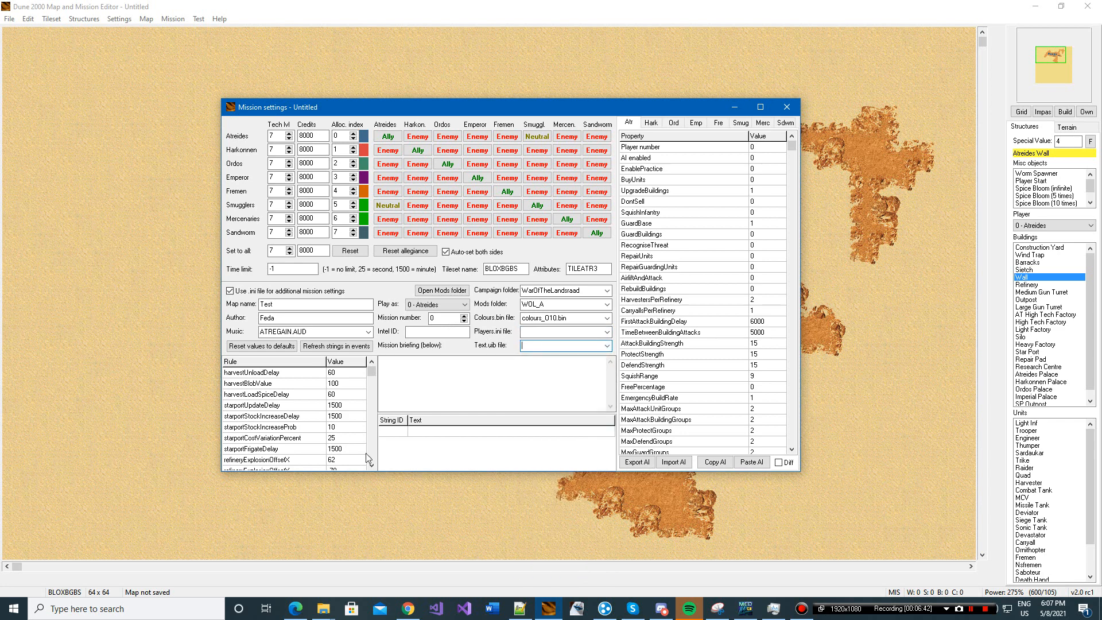
{"action": "left_click", "coordinate": [434, 333]}
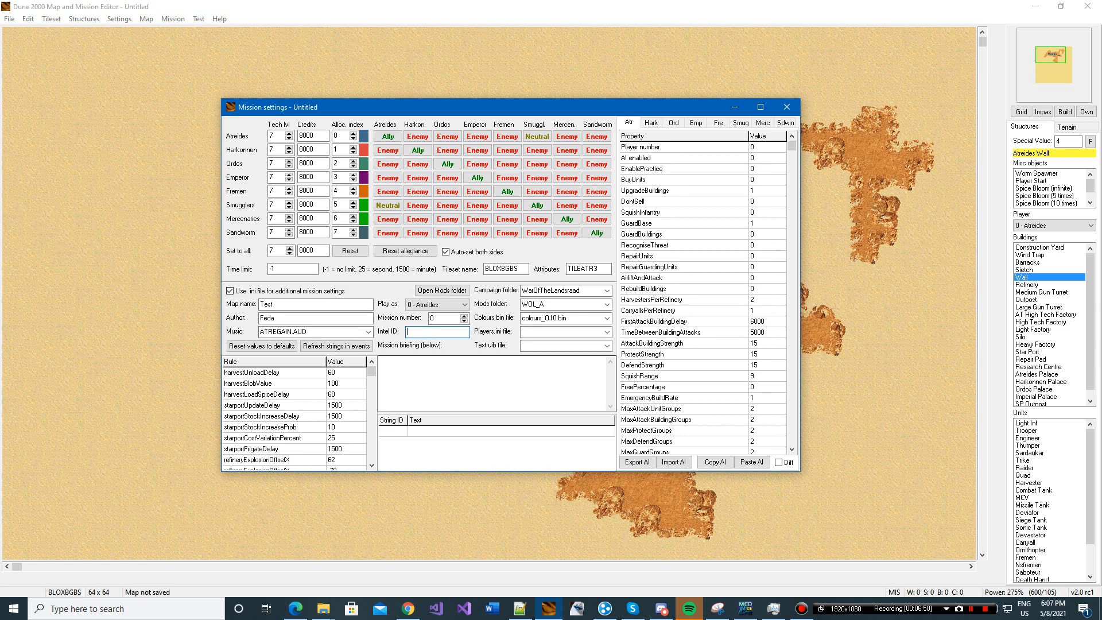
Enter the placeholder text hfdsuigfsdiu as the mission briefing
{"action": "left_click", "coordinate": [440, 368]}
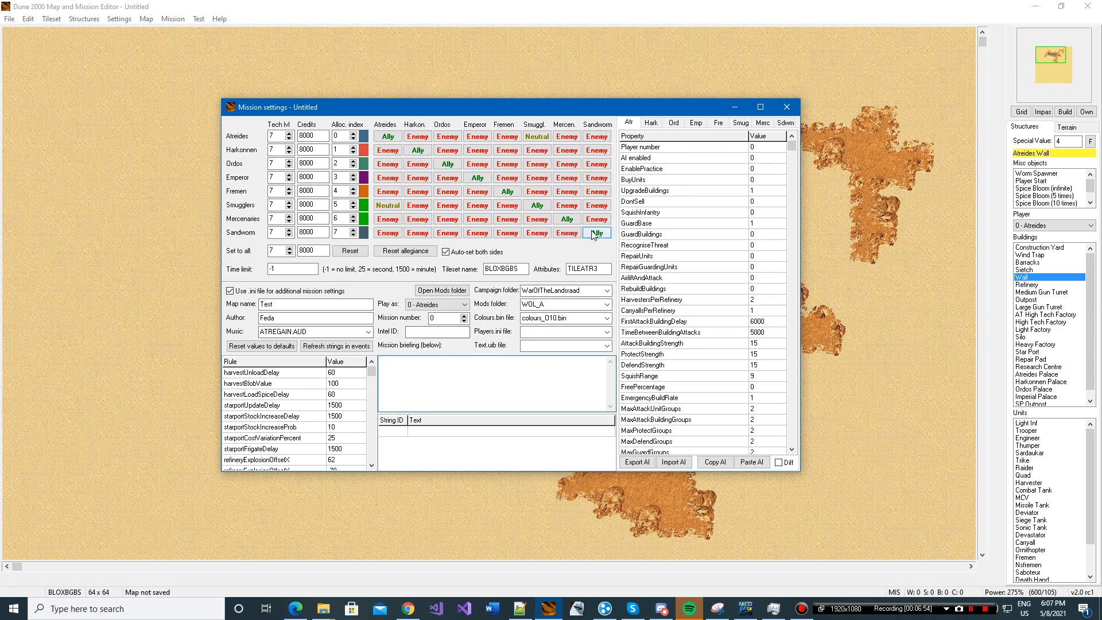
{"action": "type", "text": "hfdsuigfsdiu"}
{"action": "key", "text": "ctrl+a"}
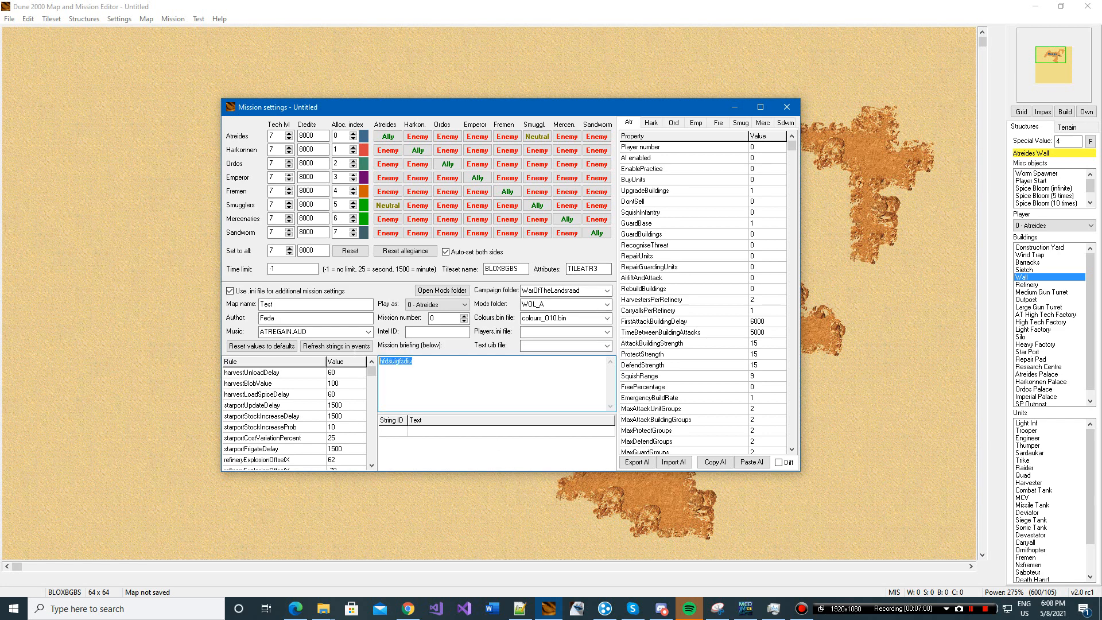
Extend the mission briefing with further paragraphs made of repeated copies of its placeholder text, separated by blank lines
{"action": "left_click", "coordinate": [413, 362]}
{"action": "key", "text": "ctrl+a"}
{"action": "key", "text": "ctrl+c"}
{"action": "left_click", "coordinate": [413, 361]}
{"action": "key", "text": "Return"}
{"action": "key", "text": "Return"}
{"action": "key", "text": "ctrl+v"}
{"action": "key", "text": "ctrl+v"}
{"action": "key", "text": "ctrl+v"}
{"action": "key", "text": "ctrl+v"}
{"action": "key", "text": "ctrl+v"}
{"action": "key", "text": "ctrl+v"}
{"action": "key", "text": "ctrl+v"}
{"action": "key", "text": "ctrl+v"}
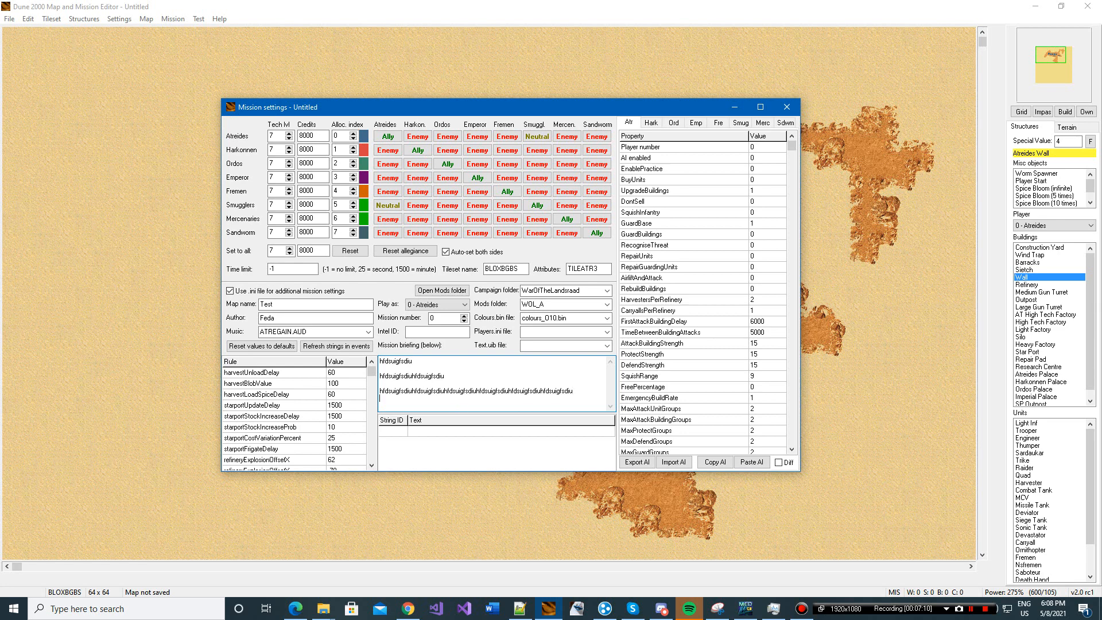
Add a custom string with ID 0 and the text "Reinforcements are moving in from the east."
{"action": "left_click", "coordinate": [403, 432]}
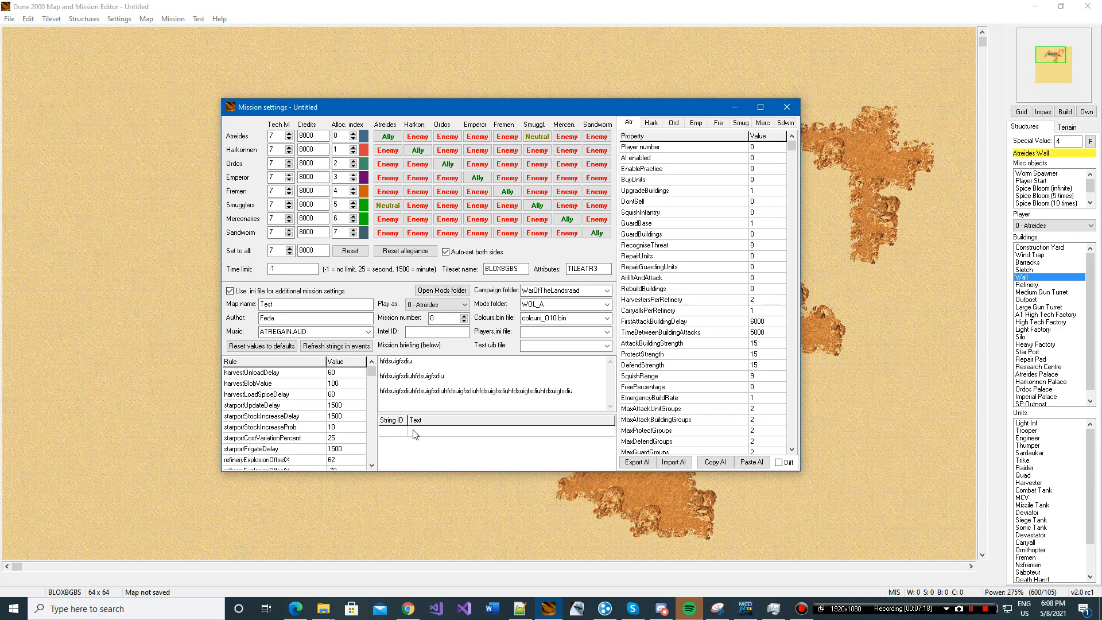
{"action": "type", "text": "0"}
{"action": "left_click", "coordinate": [423, 431]}
{"action": "left_click", "coordinate": [398, 427]}
{"action": "left_click", "coordinate": [421, 431]}
{"action": "type", "text": "Reinforcements are moving in from the east."}
Insert another custom string above the first, with ID 1 and the text "2nd test"
{"action": "double_click", "coordinate": [405, 431]}
{"action": "left_click", "coordinate": [402, 430]}
{"action": "key", "text": "Insert"}
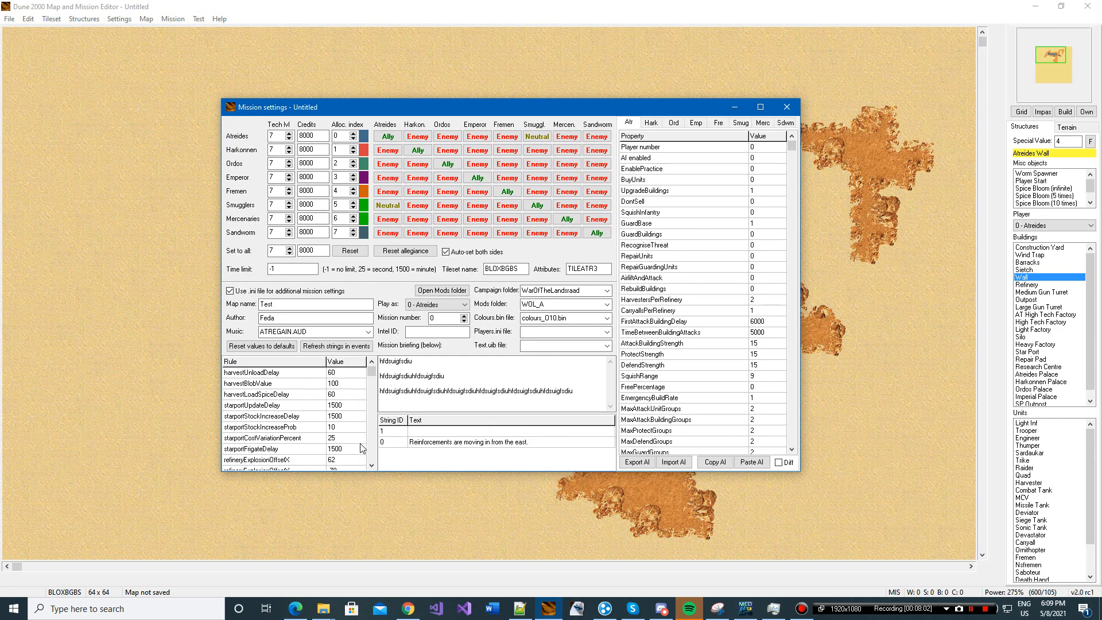
{"action": "type", "text": "2nd test"}
{"action": "left_click", "coordinate": [391, 435]}
{"action": "left_click", "coordinate": [390, 442]}
{"action": "left_click", "coordinate": [386, 431]}
{"action": "left_click", "coordinate": [390, 443]}
Examine the harvester unload, blob value and spice load rules and the starport update delay
{"action": "left_click", "coordinate": [345, 372]}
{"action": "left_click_drag", "start_coordinate": [340, 372], "coordinate": [269, 370]}
{"action": "left_click", "coordinate": [344, 383]}
{"action": "left_click", "coordinate": [338, 398]}
{"action": "key", "text": "ctrl+a"}
{"action": "key", "text": "ctrl+a"}
{"action": "left_click", "coordinate": [277, 396]}
{"action": "key", "text": "ctrl+a"}
{"action": "left_click", "coordinate": [357, 396]}
{"action": "left_click", "coordinate": [359, 405]}
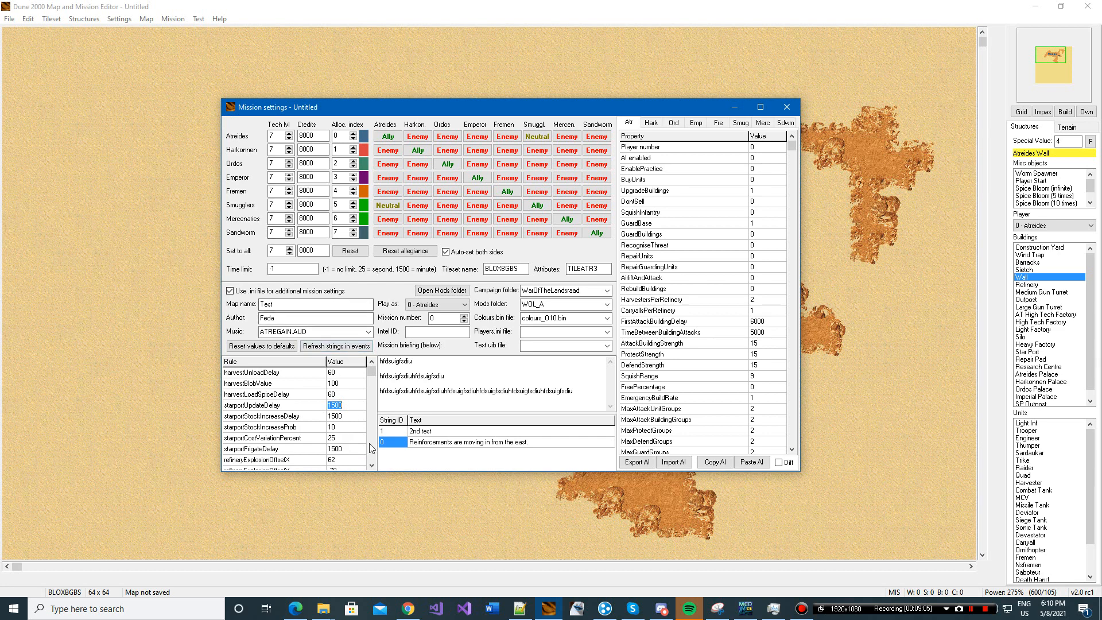
Examine the starport stock increase delay, stock increase probability and cost variation rules
{"action": "left_click", "coordinate": [351, 418]}
{"action": "left_click", "coordinate": [352, 417]}
{"action": "left_click", "coordinate": [289, 416]}
{"action": "left_click", "coordinate": [368, 430]}
{"action": "left_click_drag", "start_coordinate": [371, 403], "coordinate": [373, 359]}
{"action": "key", "text": "Down"}
{"action": "left_click", "coordinate": [335, 439]}
{"action": "scroll", "coordinate": [371, 466], "scroll_direction": "down", "scroll_amount": 5}
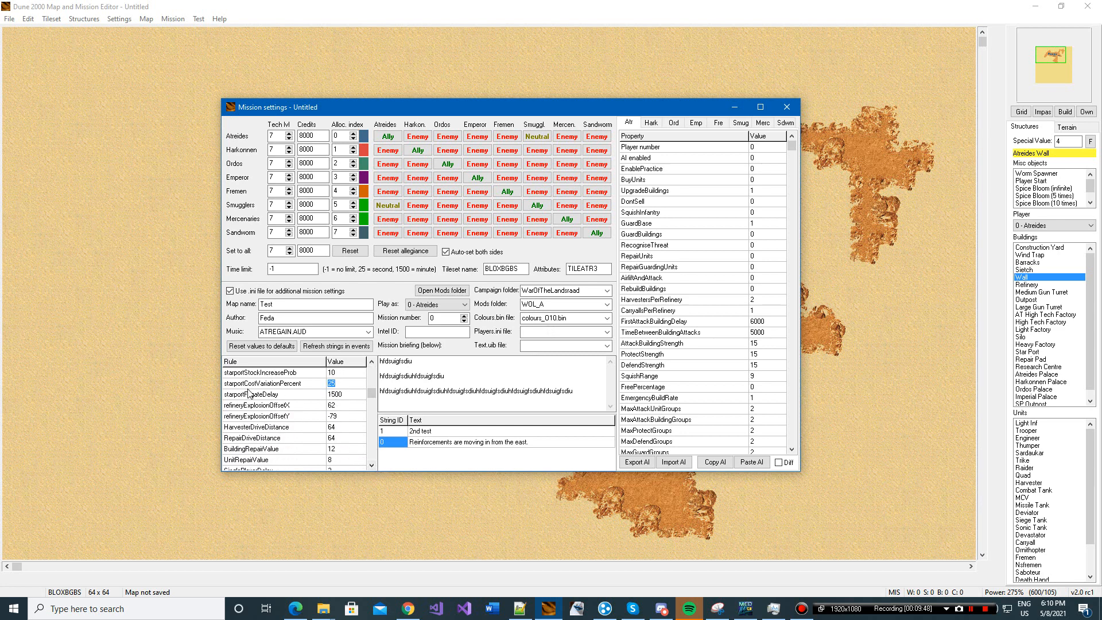
Try a different value for the starportFrigateDelay rule and restore it to 1500
{"action": "left_click", "coordinate": [333, 395]}
{"action": "left_click", "coordinate": [351, 394]}
{"action": "left_click_drag", "start_coordinate": [352, 394], "coordinate": [271, 402]}
{"action": "left_click", "coordinate": [351, 394]}
{"action": "left_click_drag", "start_coordinate": [353, 392], "coordinate": [256, 394]}
{"action": "type", "text": "1"}
{"action": "type", "text": "1500"}
Examine the refinery explosion offsets, the harvester and repair drive distances, and the building repair value
{"action": "left_click", "coordinate": [335, 406]}
{"action": "left_click", "coordinate": [345, 416]}
{"action": "left_click_drag", "start_coordinate": [372, 393], "coordinate": [372, 397]}
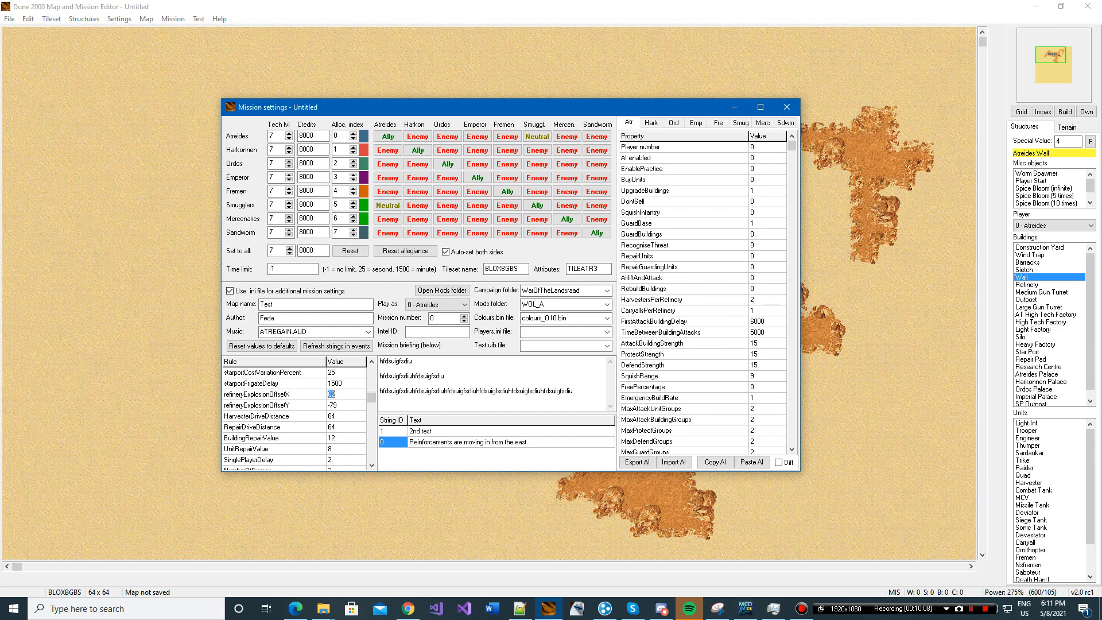
{"action": "scroll", "coordinate": [371, 402], "scroll_direction": "down", "scroll_amount": 2}
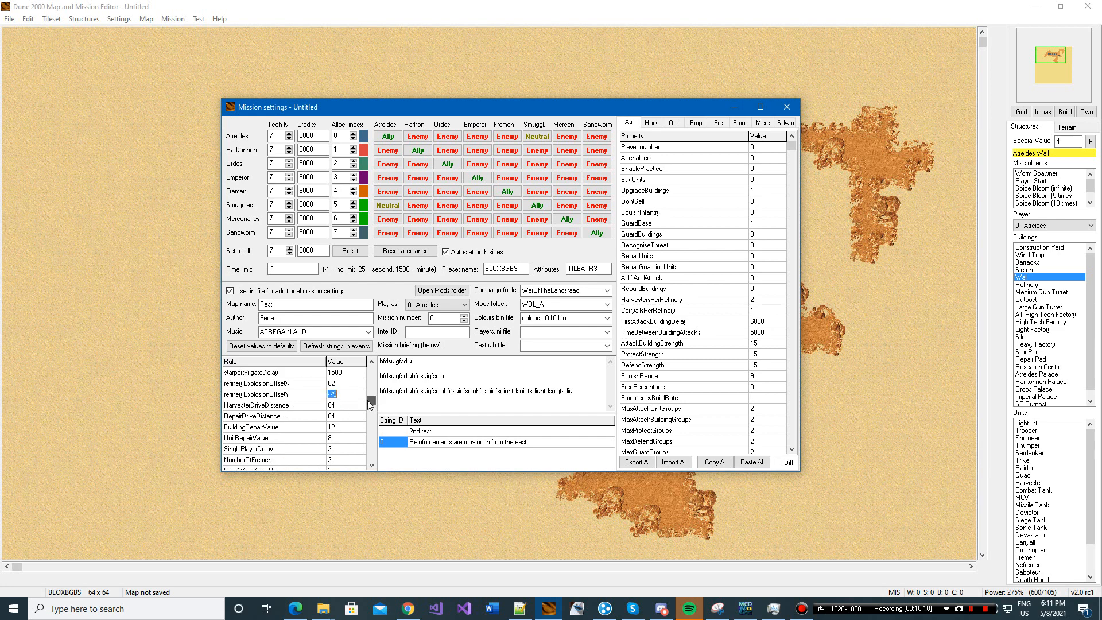
{"action": "key", "text": "Down"}
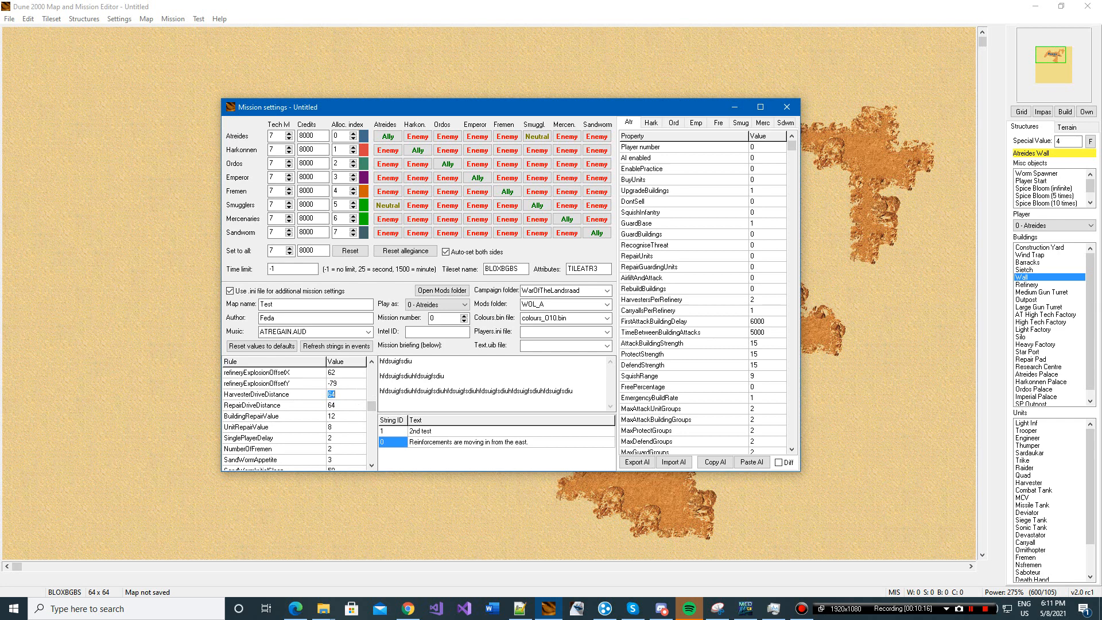
{"action": "left_click", "coordinate": [342, 407]}
{"action": "left_click", "coordinate": [343, 396]}
{"action": "left_click", "coordinate": [346, 405]}
{"action": "left_click", "coordinate": [353, 418]}
{"action": "left_click_drag", "start_coordinate": [373, 405], "coordinate": [367, 417]}
{"action": "left_click", "coordinate": [346, 395]}
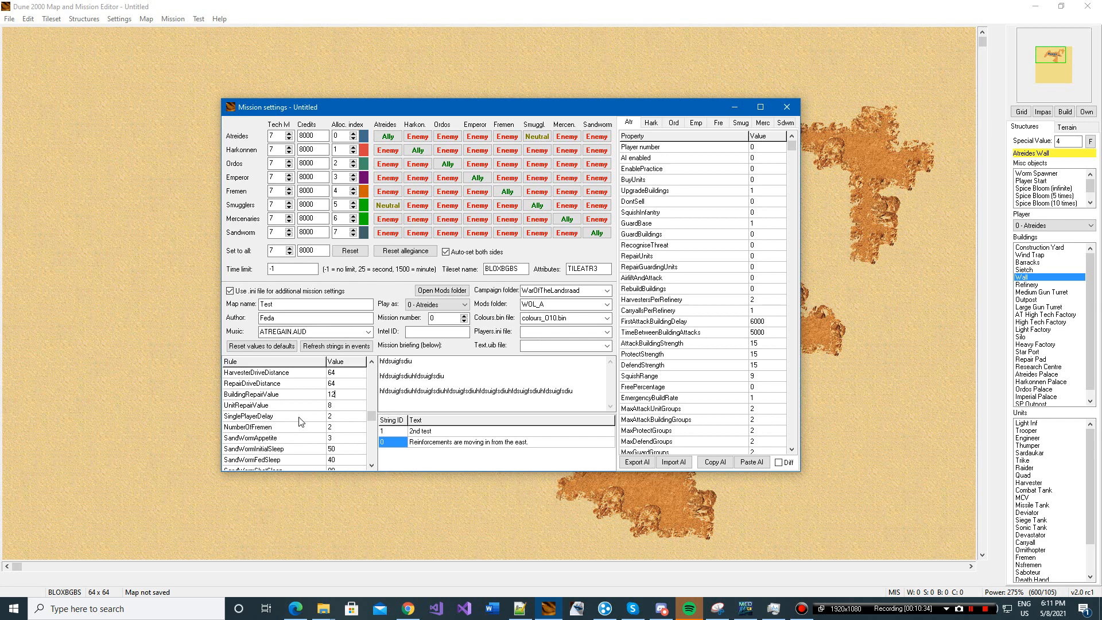
Try 4 and 1 as the NumberOfFremen value and restore it to 2
{"action": "left_click", "coordinate": [345, 417]}
{"action": "left_click", "coordinate": [332, 428]}
{"action": "type", "text": "4"}
{"action": "type", "text": "1"}
{"action": "key", "text": "BackSpace"}
{"action": "type", "text": "2"}
Examine the sandworm rules for appetite, initial sleep, fed sleep and shot sleep
{"action": "left_click", "coordinate": [345, 441]}
{"action": "left_click", "coordinate": [373, 469]}
{"action": "left_click", "coordinate": [372, 469]}
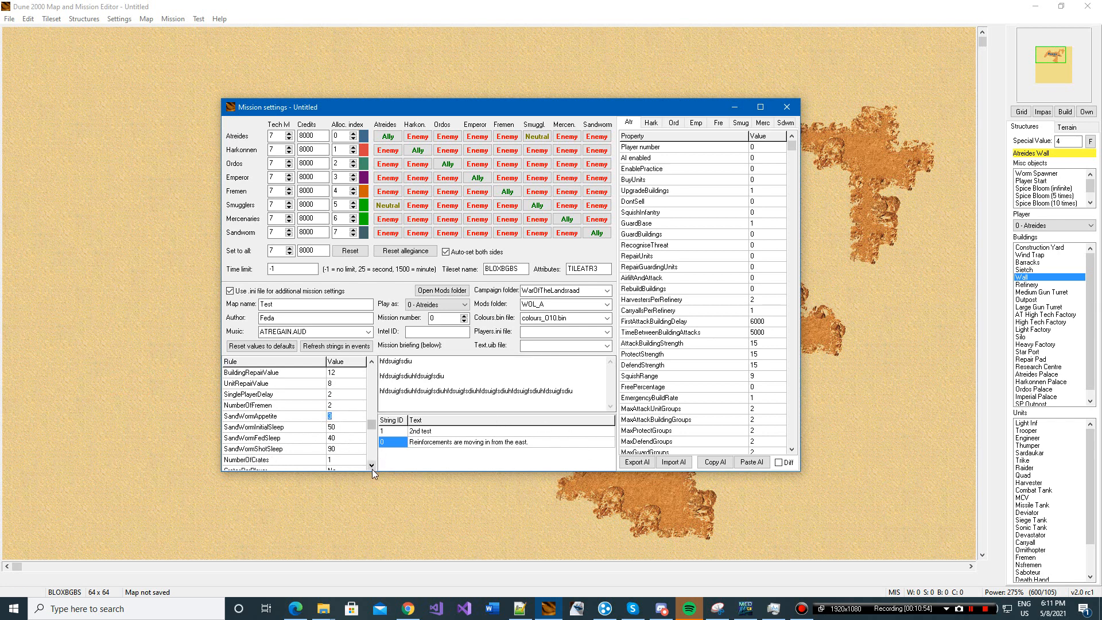
{"action": "left_click", "coordinate": [372, 467]}
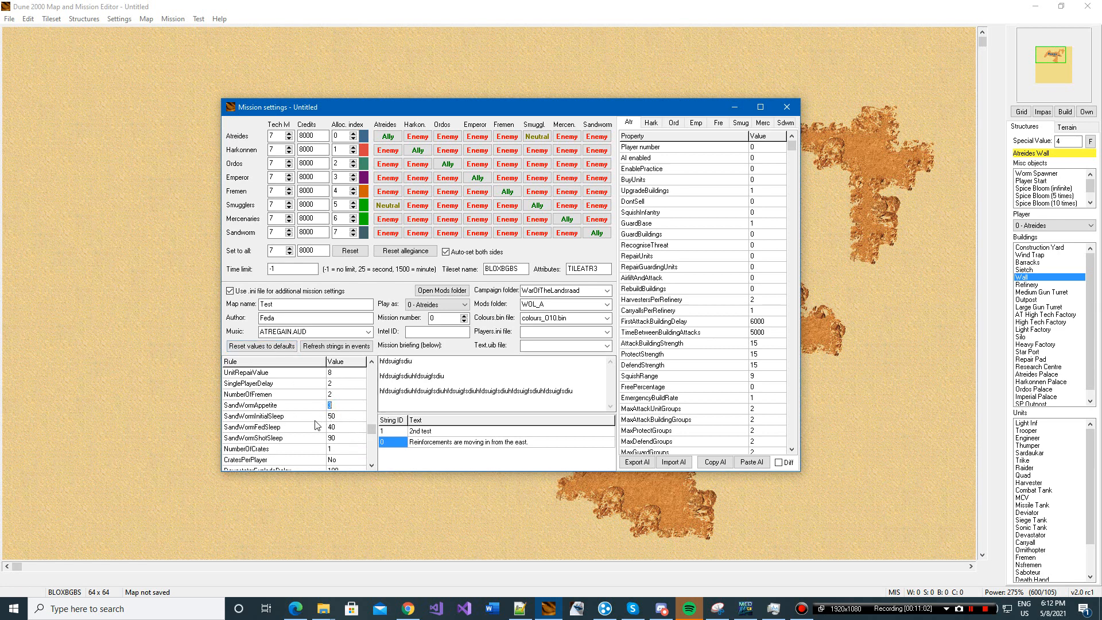
{"action": "left_click", "coordinate": [339, 418]}
{"action": "left_click_drag", "start_coordinate": [339, 417], "coordinate": [286, 414]}
{"action": "left_click", "coordinate": [284, 419]}
{"action": "mouse_move", "coordinate": [339, 416]}
{"action": "left_mouse_down"}
{"action": "mouse_move", "coordinate": [327, 416]}
{"action": "mouse_move", "coordinate": [348, 433]}
{"action": "left_mouse_up"}
{"action": "left_click", "coordinate": [350, 428]}
{"action": "left_click", "coordinate": [333, 438]}
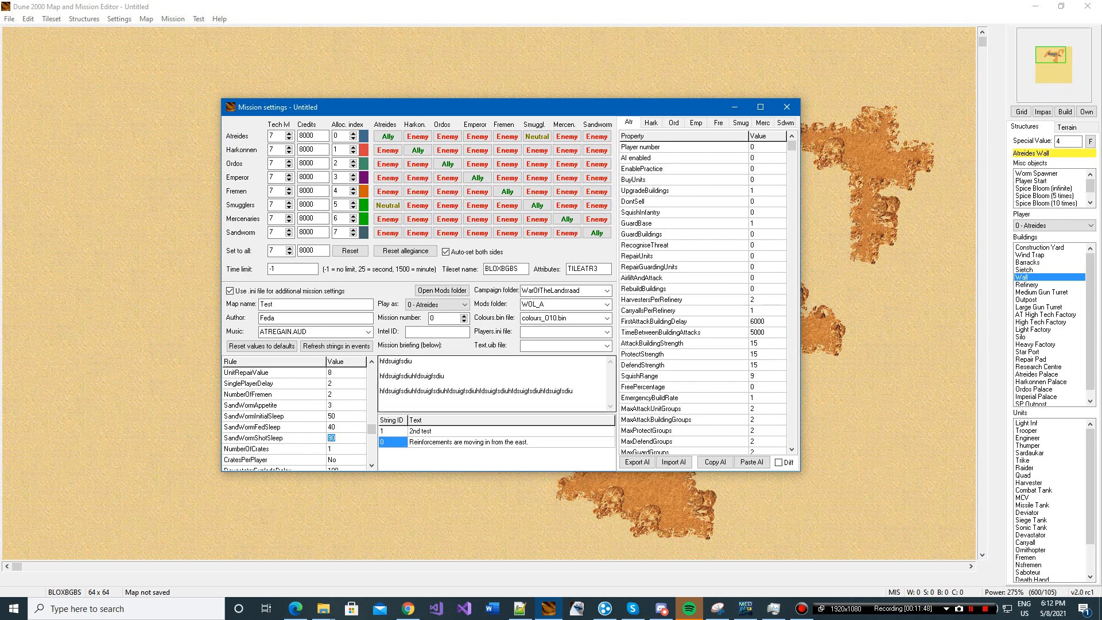
{"action": "left_click", "coordinate": [338, 439]}
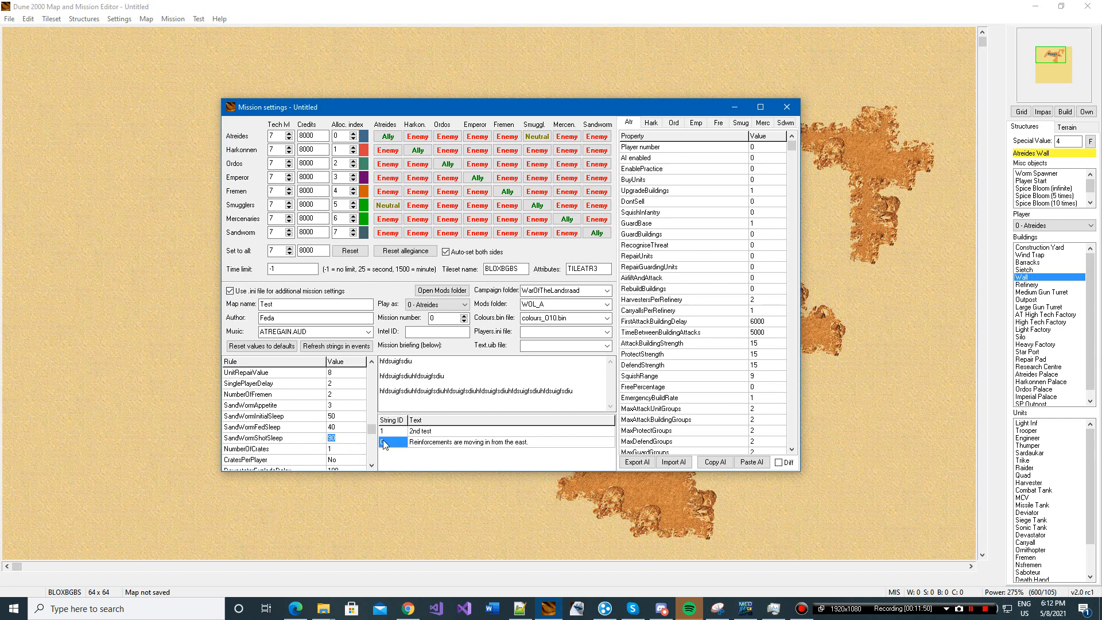
Examine the NumberOfCrates, CratesPerPlayer and DevastatorExplodeDelay rules
{"action": "scroll", "coordinate": [337, 439], "scroll_direction": "down", "scroll_amount": 4}
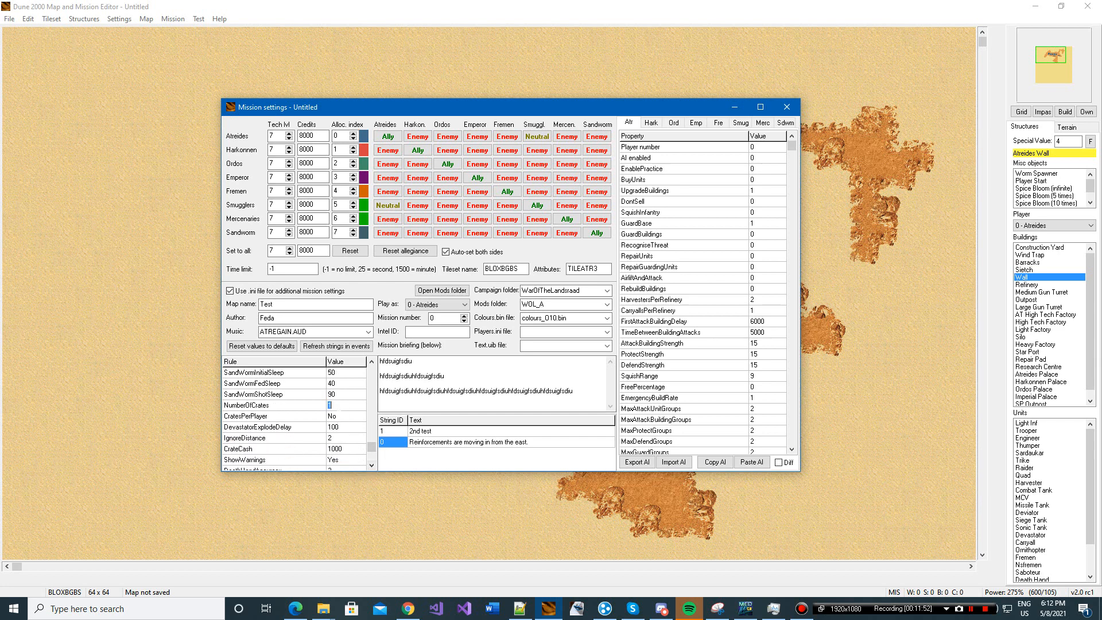
{"action": "left_click", "coordinate": [333, 405]}
{"action": "left_click", "coordinate": [369, 463]}
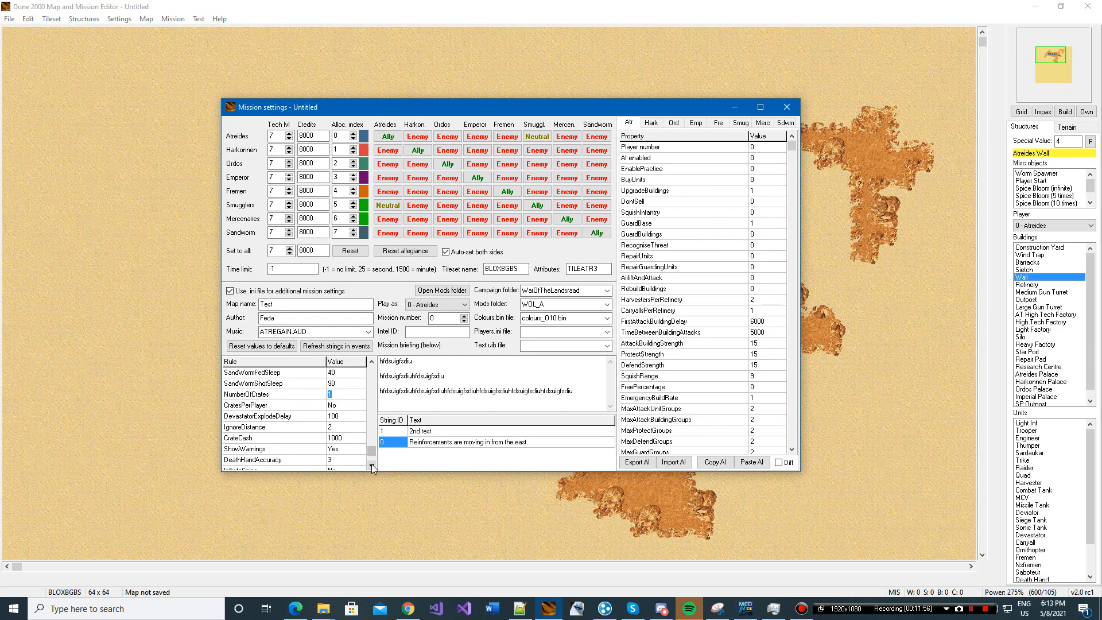
{"action": "left_click", "coordinate": [335, 404]}
{"action": "left_click", "coordinate": [337, 405]}
{"action": "left_click", "coordinate": [340, 417]}
{"action": "left_click", "coordinate": [372, 465]}
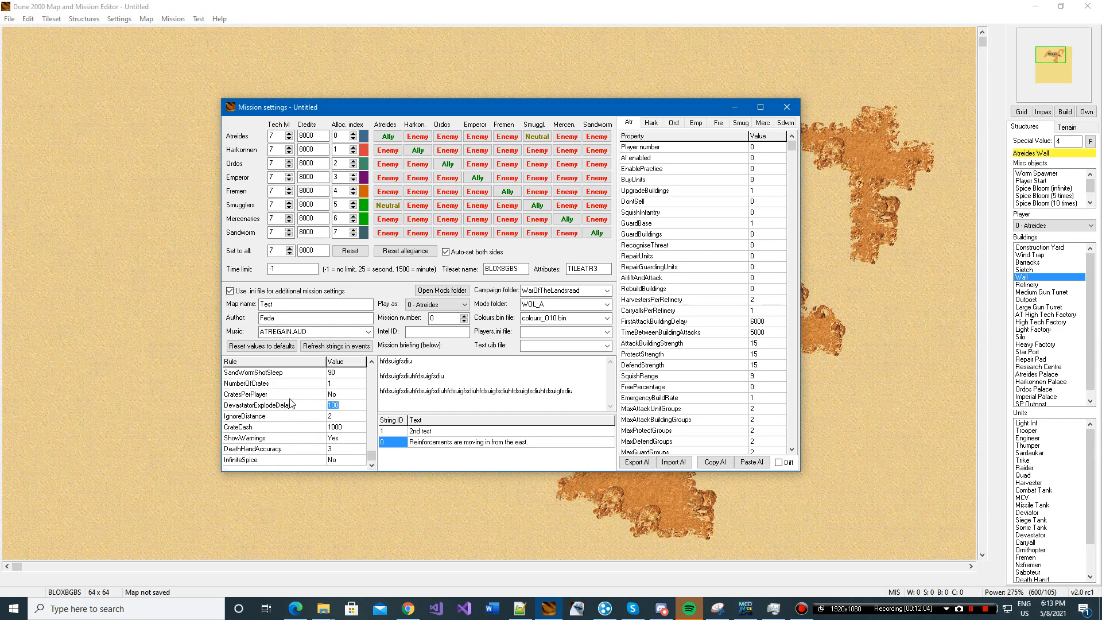
Examine the IgnoreDistance, CrateCash and ShowWarnings rules
{"action": "left_click", "coordinate": [353, 417]}
{"action": "left_click", "coordinate": [338, 428]}
{"action": "left_click", "coordinate": [343, 438]}
{"action": "left_click", "coordinate": [345, 438]}
{"action": "left_click", "coordinate": [287, 438]}
{"action": "left_click", "coordinate": [346, 439]}
{"action": "left_click", "coordinate": [344, 458]}
{"action": "left_click", "coordinate": [343, 439]}
Set the DeathHandAccuracy rule to 1 and InfiniteSpice to Yes, and close the mission settings
{"action": "key", "text": "Down"}
{"action": "type", "text": "1"}
{"action": "left_click", "coordinate": [340, 460]}
{"action": "key", "text": "Up"}
{"action": "key", "text": "Return"}
{"action": "type", "text": "1"}
{"action": "left_click", "coordinate": [347, 461]}
{"action": "type", "text": "Yes"}
{"action": "left_click", "coordinate": [788, 107]}
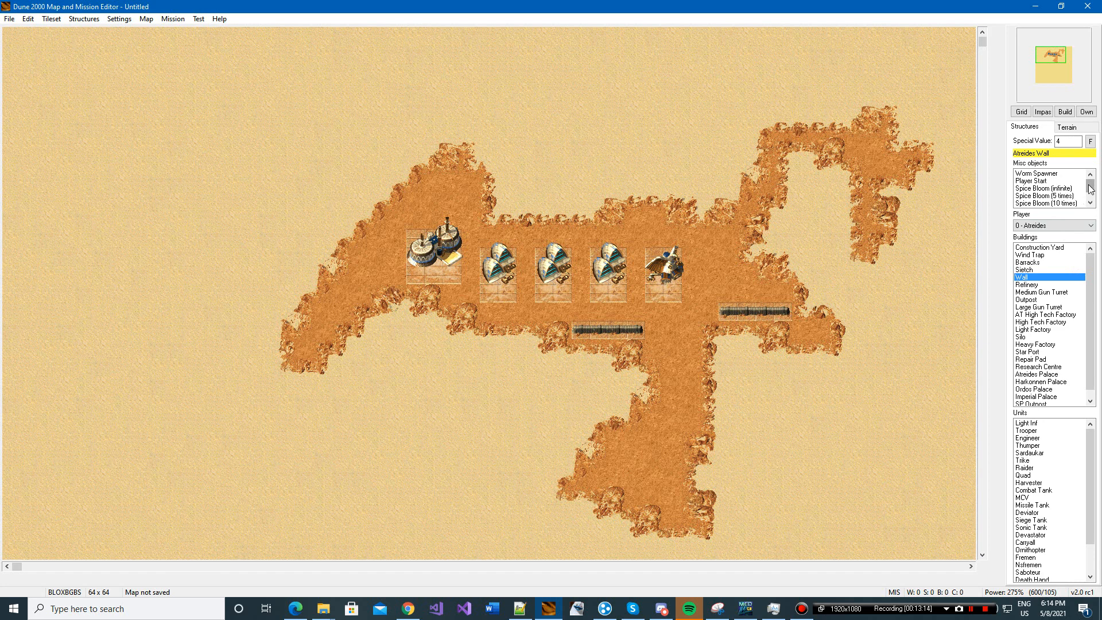
Paint a spice field on the sand west of the rock plateau and add thick spice through its middle
{"action": "left_click", "coordinate": [1068, 127]}
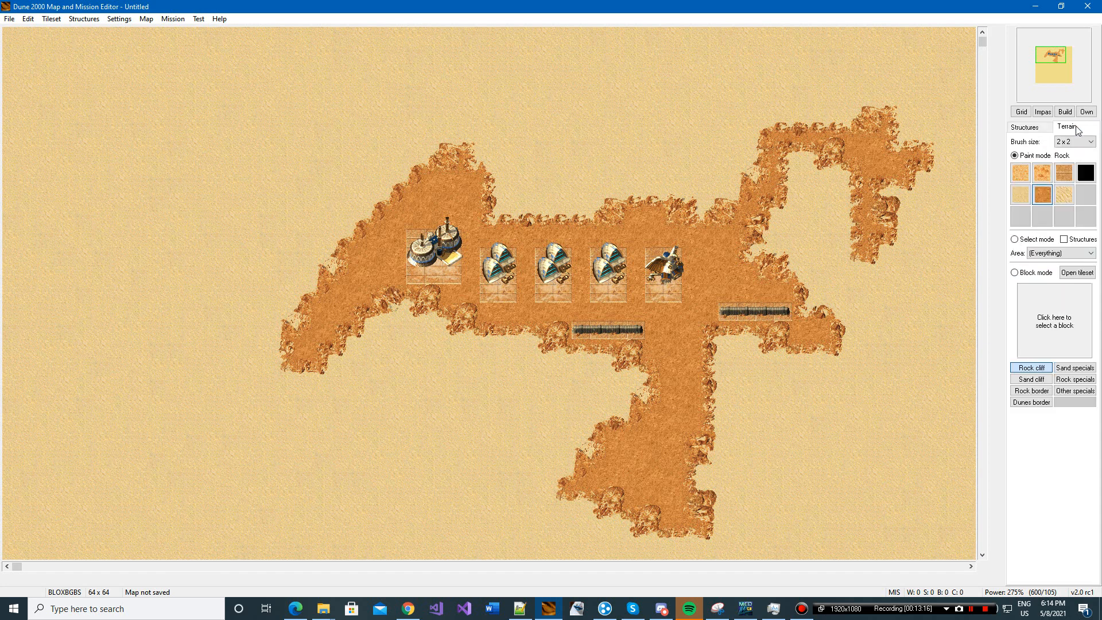
{"action": "mouse_move", "coordinate": [170, 232]}
{"action": "left_mouse_down"}
{"action": "mouse_move", "coordinate": [160, 252]}
{"action": "mouse_move", "coordinate": [233, 170]}
{"action": "mouse_move", "coordinate": [227, 322]}
{"action": "left_mouse_up"}
{"action": "left_click", "coordinate": [1043, 173]}
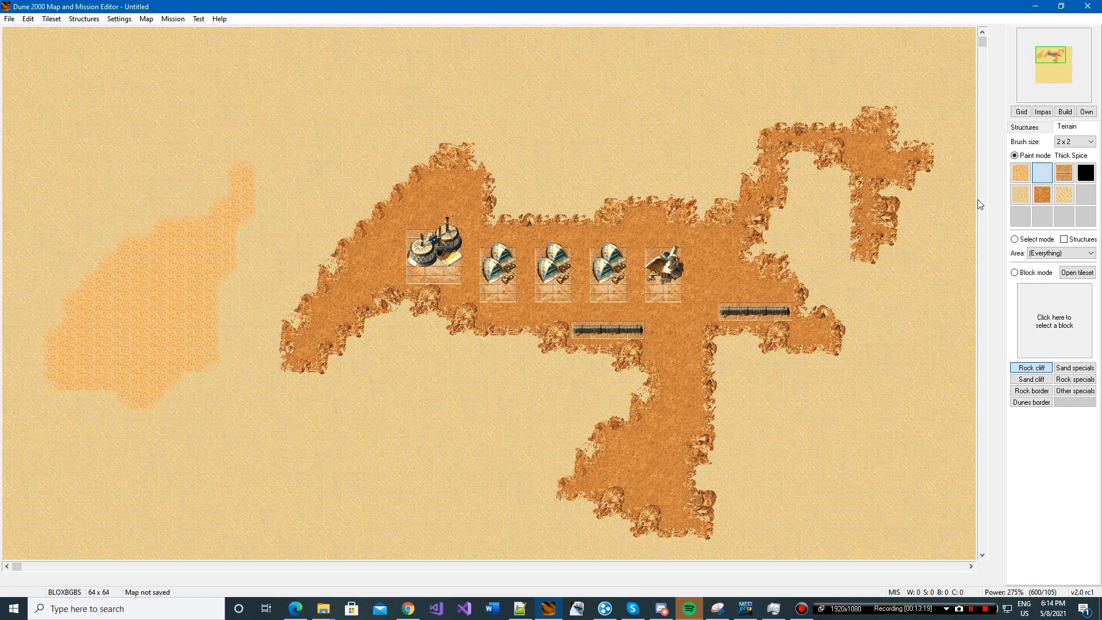
{"action": "mouse_move", "coordinate": [123, 337]}
{"action": "left_mouse_down"}
{"action": "mouse_move", "coordinate": [158, 283]}
{"action": "mouse_move", "coordinate": [105, 346]}
{"action": "left_mouse_up"}
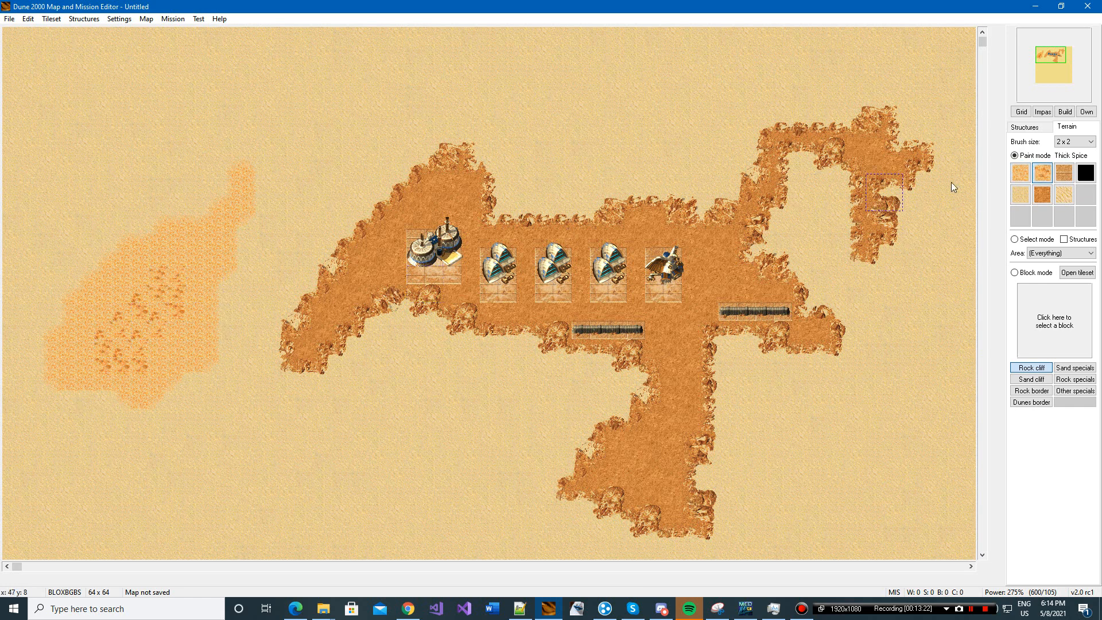
Paint one thick spice tile with a 1 x 1 brush on the sand north of the base structures and surround it with thin spice
{"action": "left_click", "coordinate": [1038, 197]}
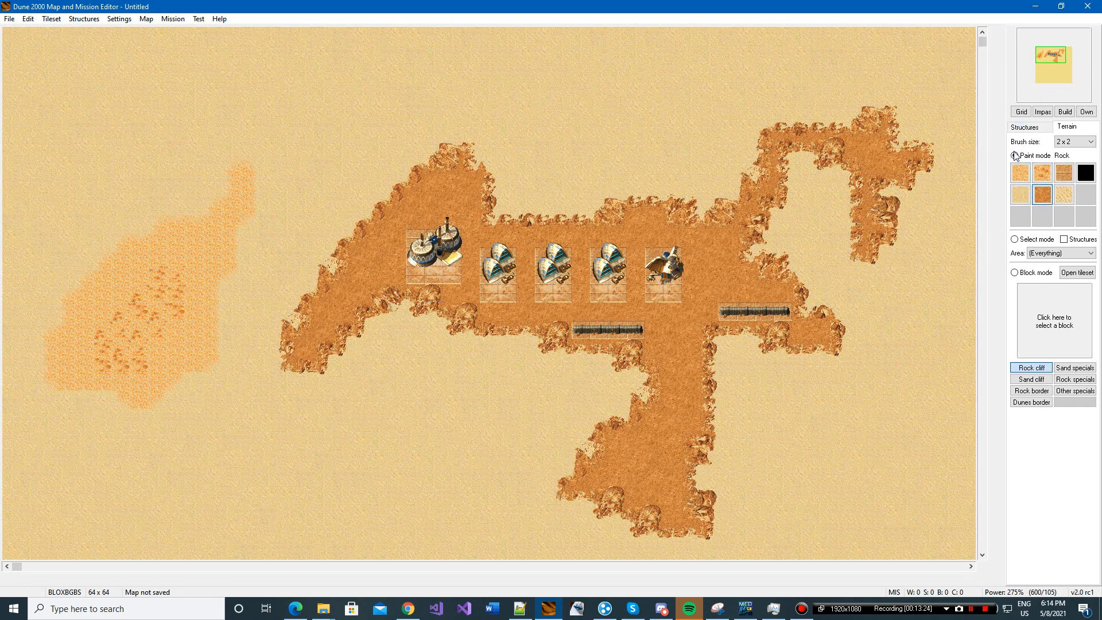
{"action": "left_click", "coordinate": [1073, 141]}
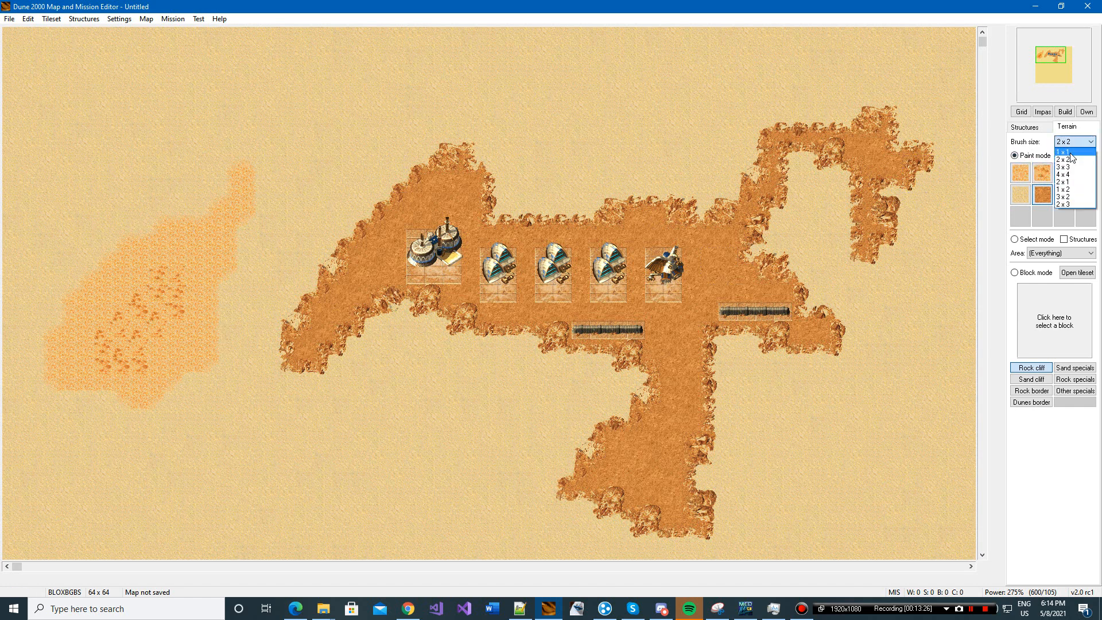
{"action": "left_click", "coordinate": [1071, 152]}
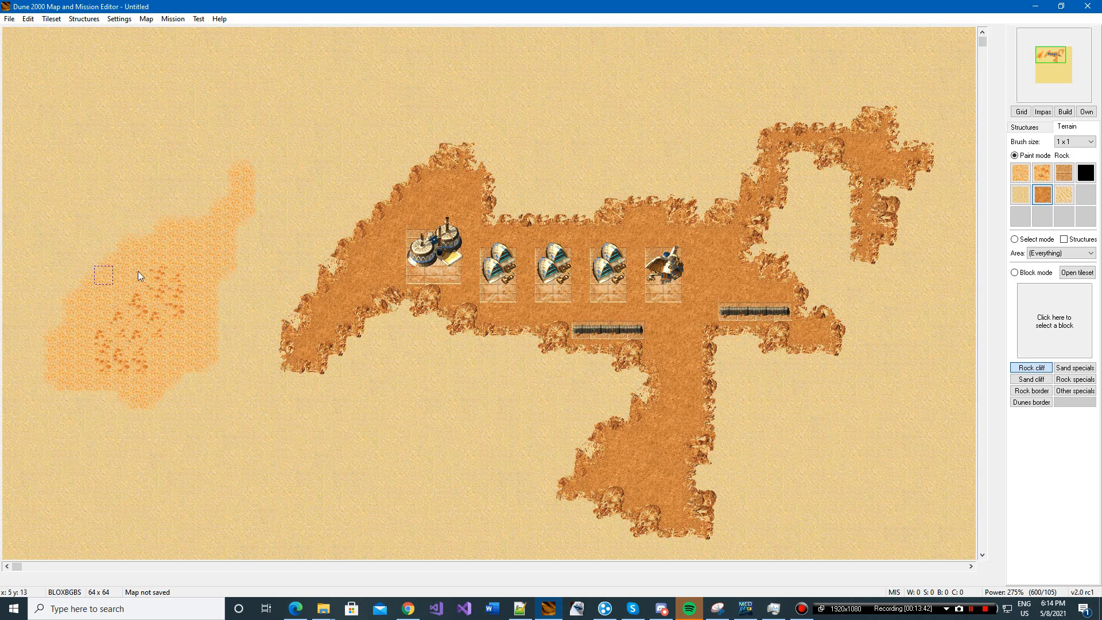
{"action": "left_click", "coordinate": [1043, 175]}
{"action": "left_click", "coordinate": [599, 147]}
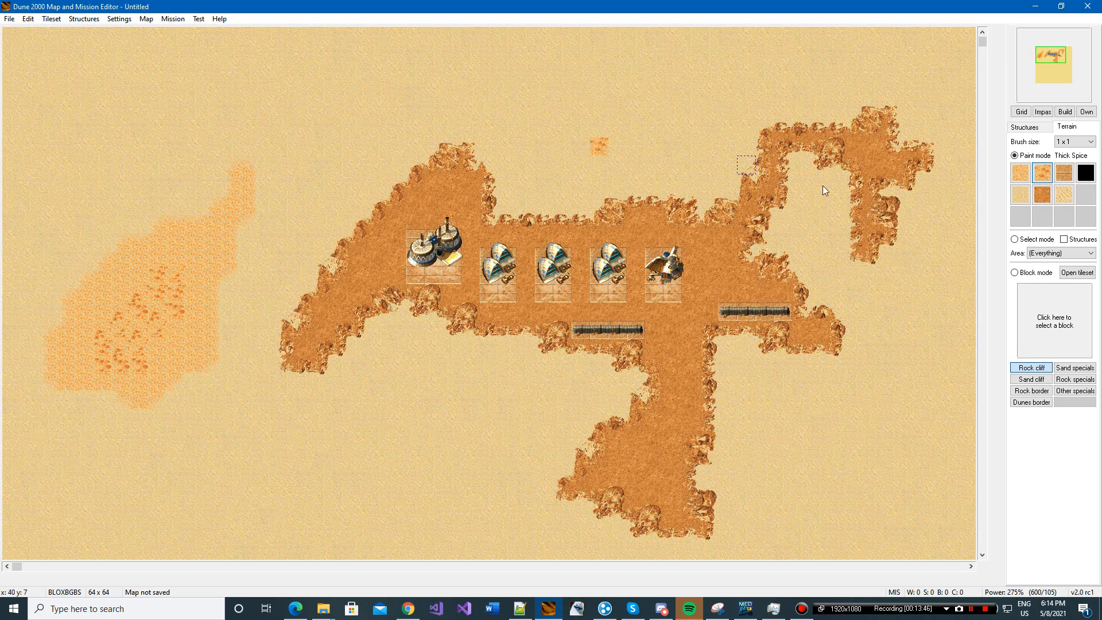
{"action": "left_click", "coordinate": [1021, 173]}
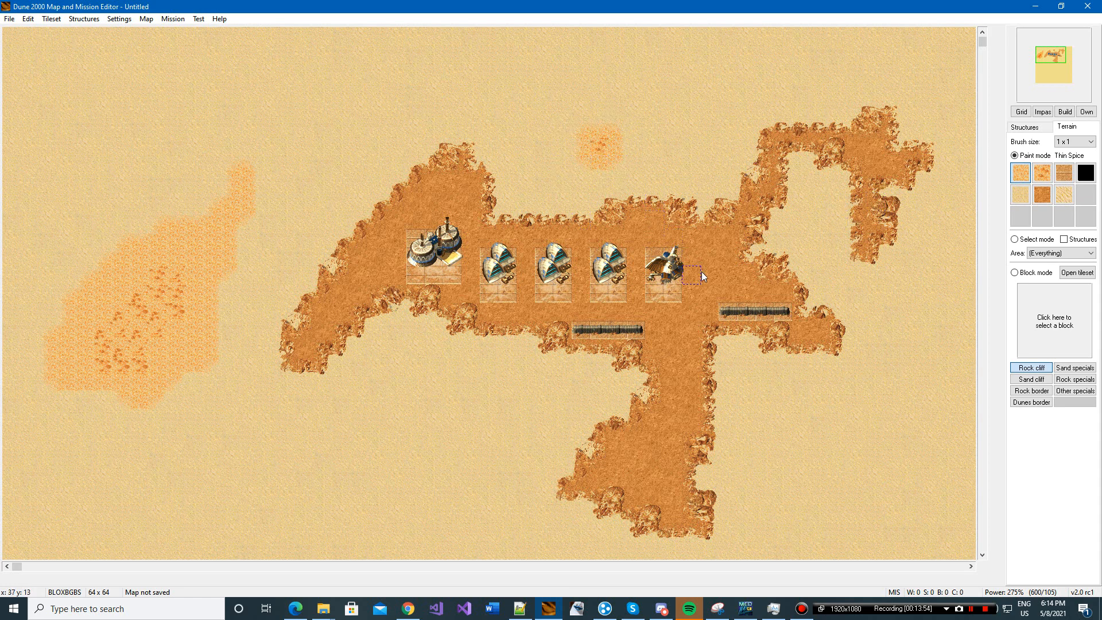
Reopen the mission settings, reposition the window over the map and examine the Atreides AI properties
{"action": "left_click", "coordinate": [172, 19]}
{"action": "left_click", "coordinate": [194, 33]}
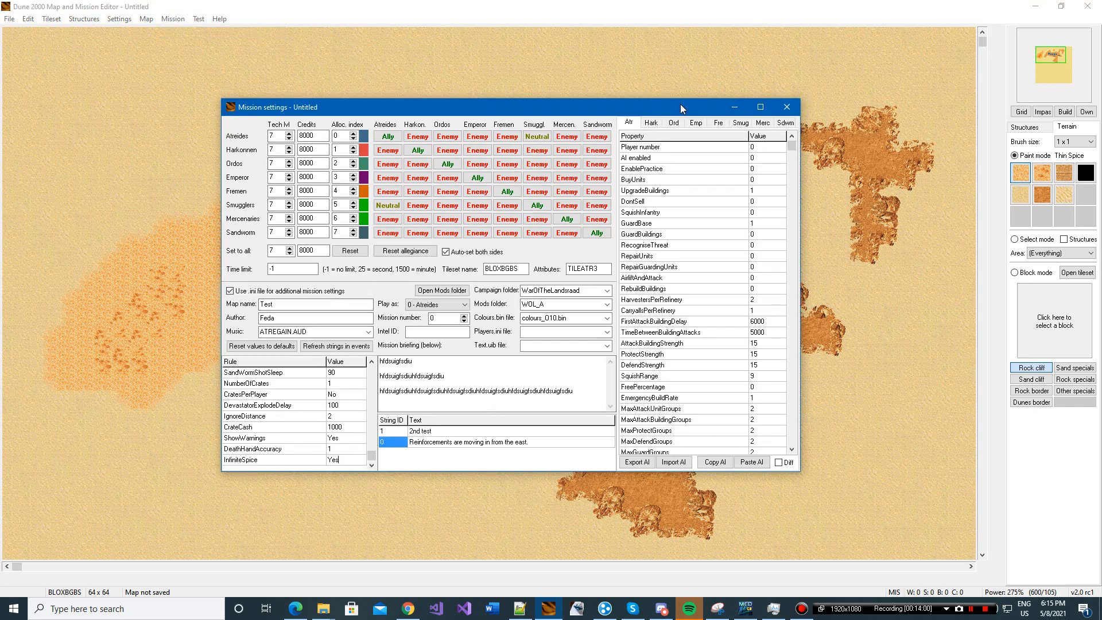
{"action": "left_click_drag", "start_coordinate": [681, 106], "coordinate": [591, 98]}
{"action": "mouse_move", "coordinate": [704, 136]}
{"action": "left_mouse_down"}
{"action": "mouse_move", "coordinate": [704, 325]}
{"action": "mouse_move", "coordinate": [704, 137]}
{"action": "left_mouse_up"}
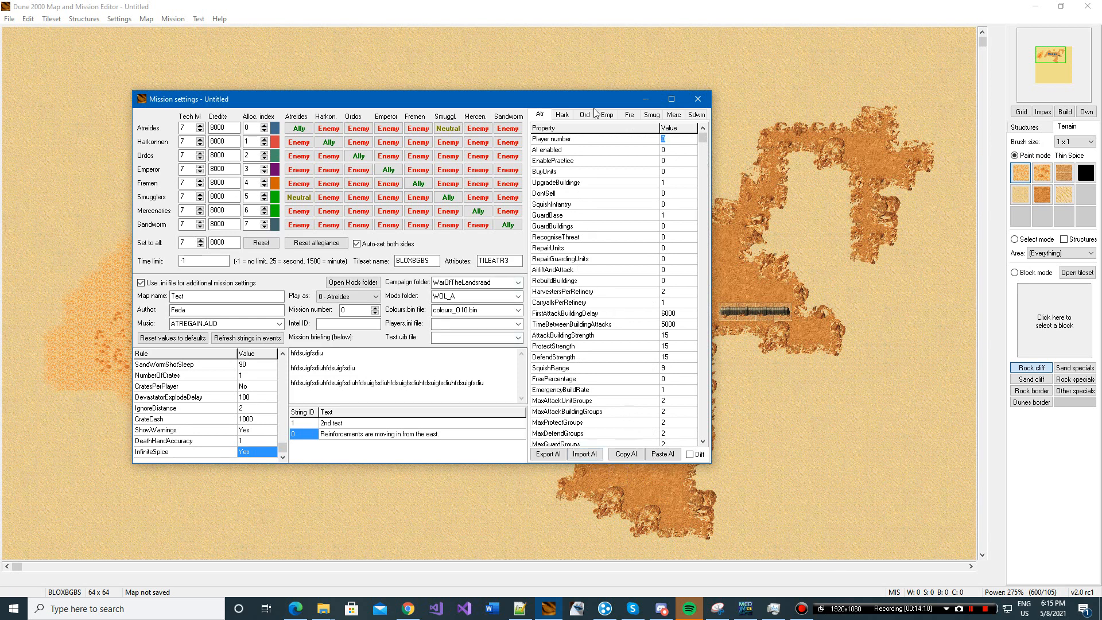
{"action": "left_click_drag", "start_coordinate": [590, 105], "coordinate": [697, 118]}
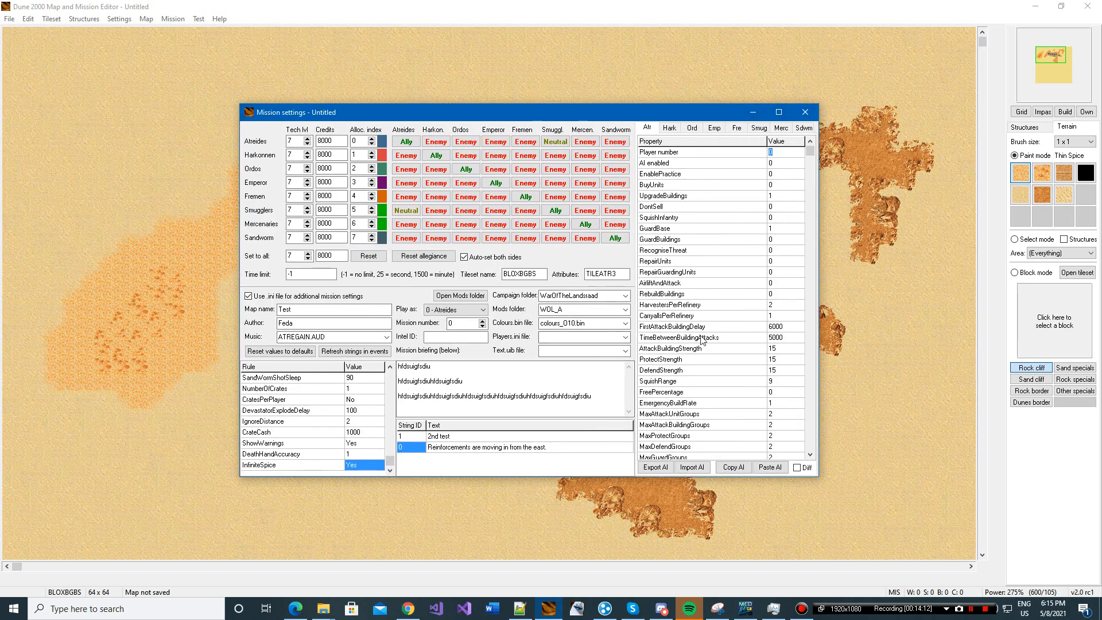